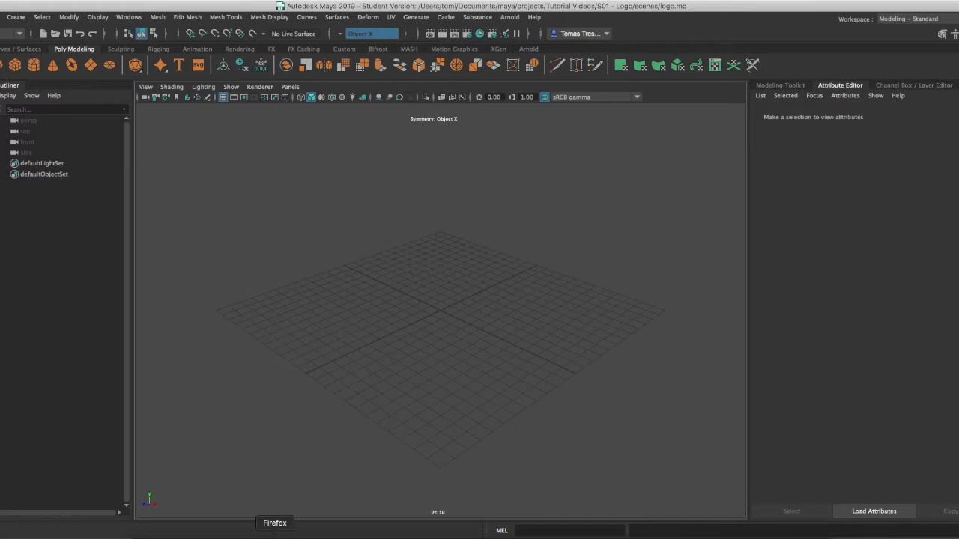
# - Switch to Firefox, search Google for "western sydney university" and show the image results
pyautogui.click(279, 533)
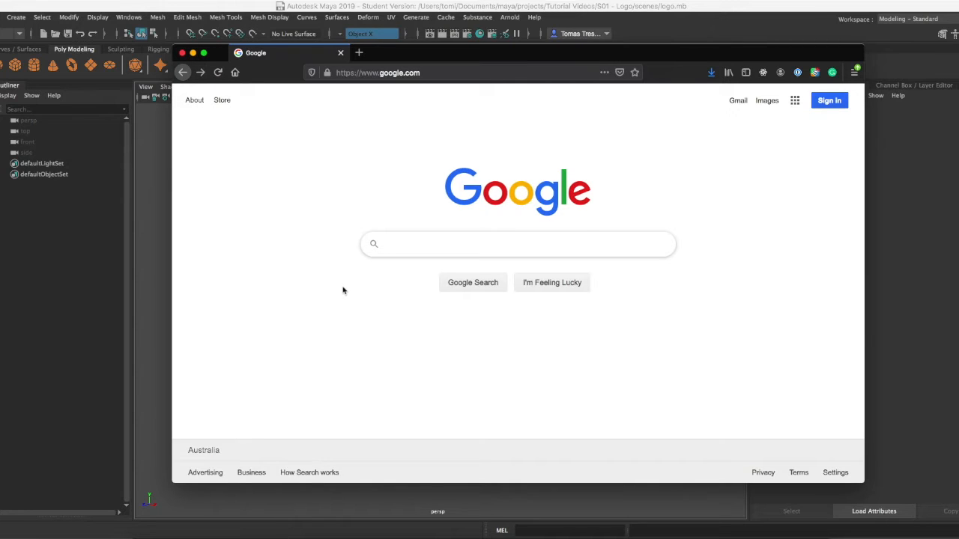
pyautogui.write('we')
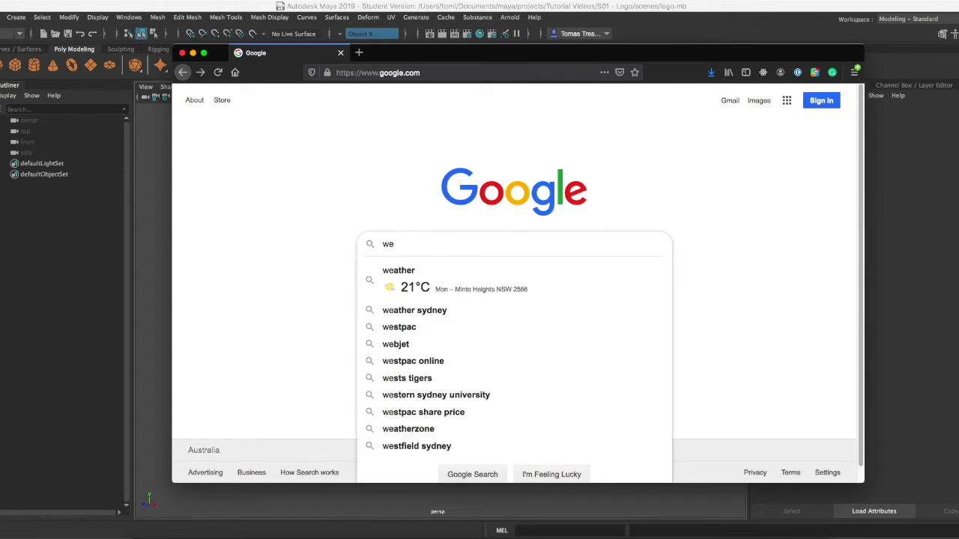
pyautogui.write('stern')
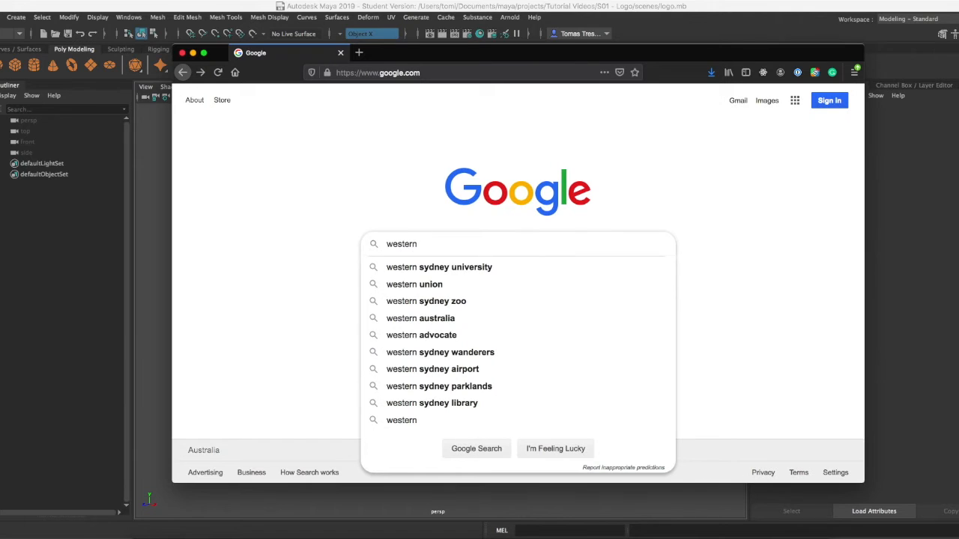
pyautogui.press('Down')
pyautogui.press('Return')
pyautogui.click(387, 138)
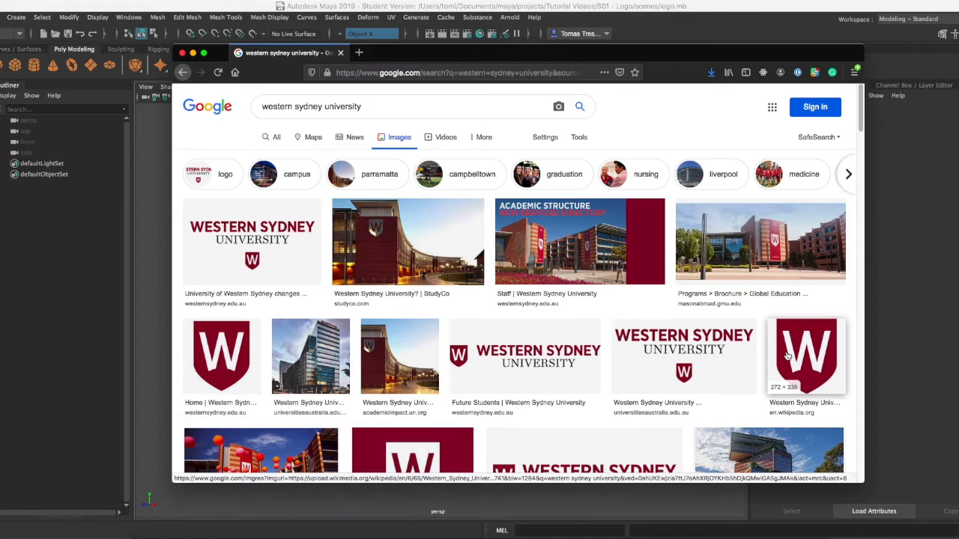
# - Start saving the red W shield logo image from the results under the name logo_reference.jpg
pyautogui.rightClick(223, 346)
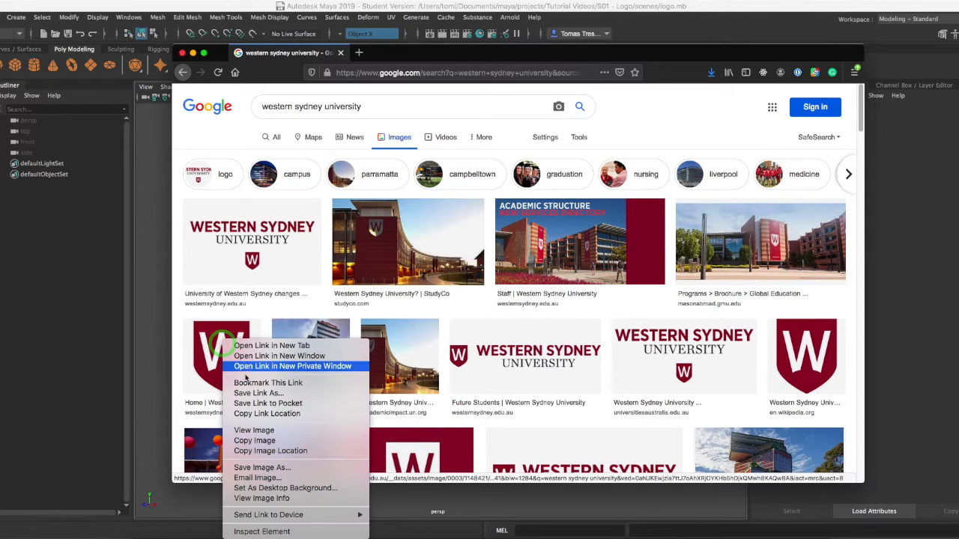
pyautogui.click(260, 468)
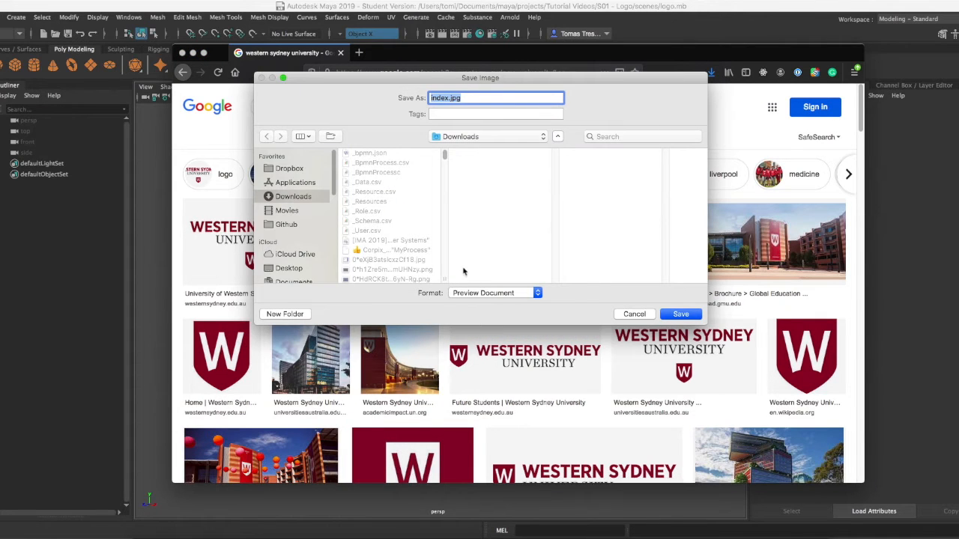
pyautogui.click(449, 98)
pyautogui.write('logo_reference')
# - Save the image in the sourceimages folder of the S01 - Logo project, under Documents, maya, projects, Tutorial Videos
pyautogui.scroll(-1, 297, 270)
pyautogui.click(296, 269)
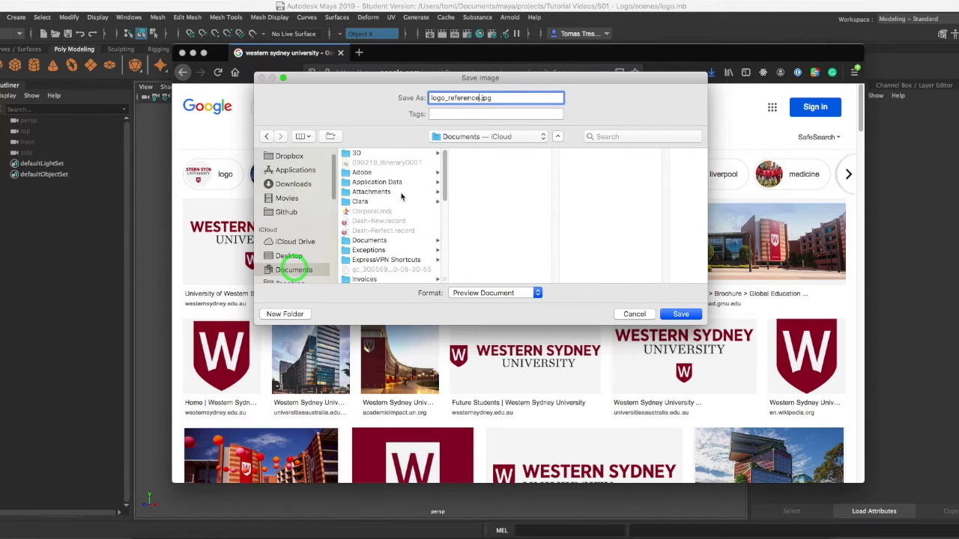
pyautogui.click(373, 270)
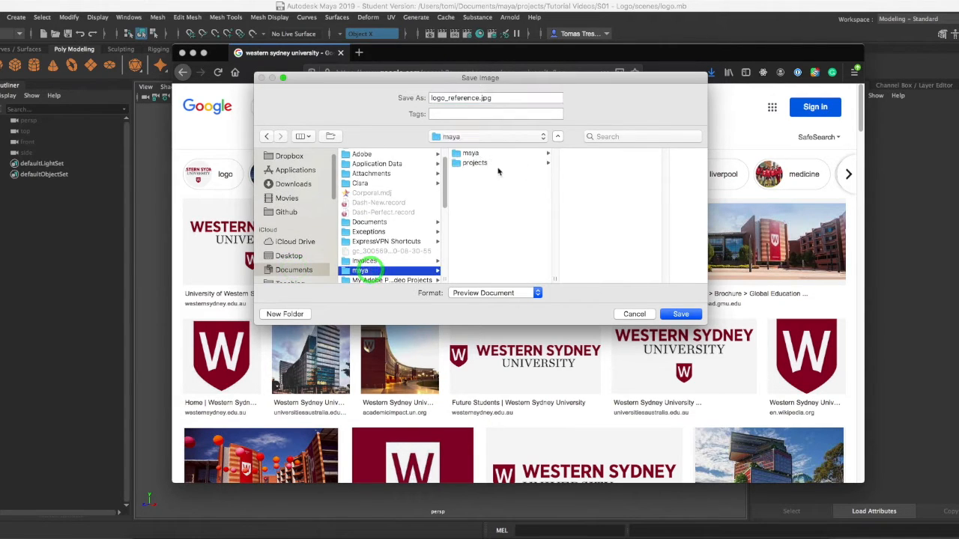
pyautogui.click(484, 162)
pyautogui.click(614, 249)
pyautogui.click(649, 153)
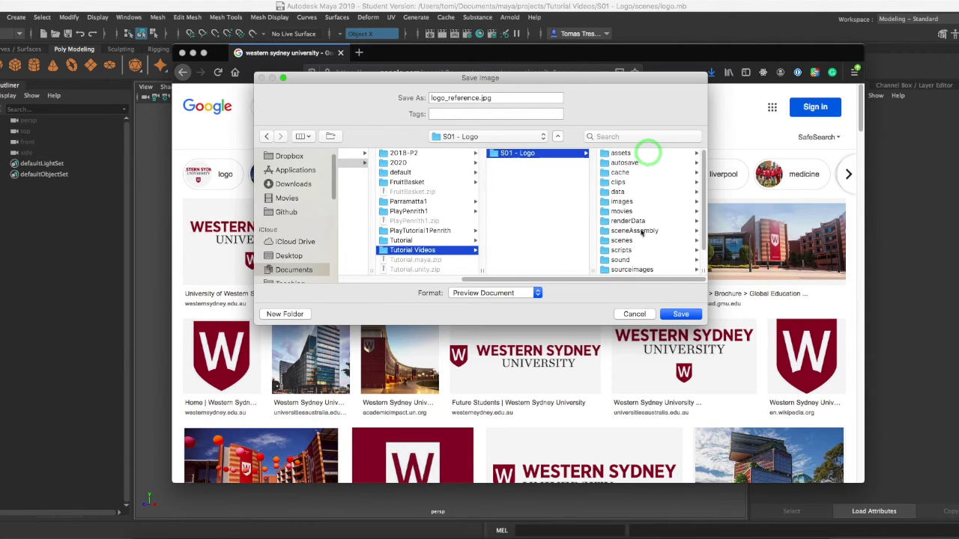
pyautogui.click(644, 270)
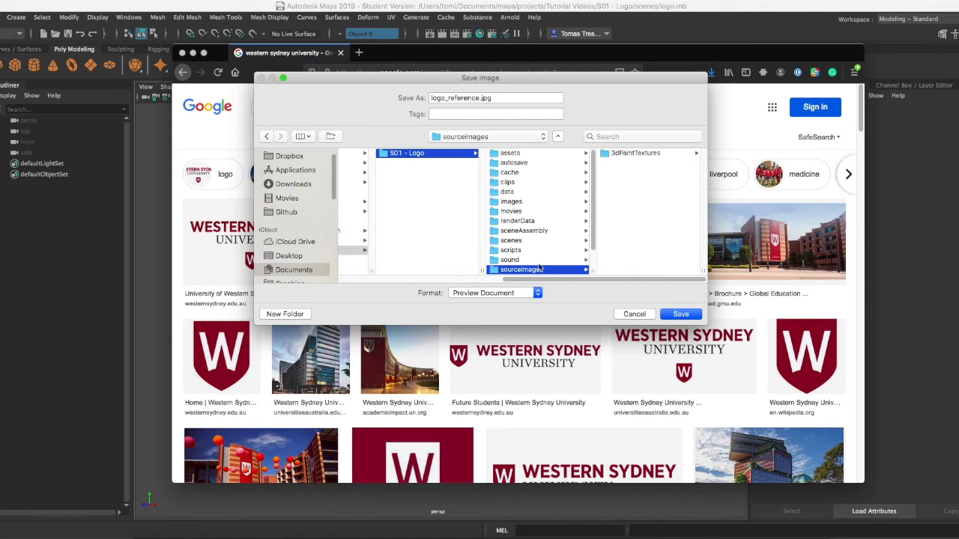
pyautogui.click(680, 315)
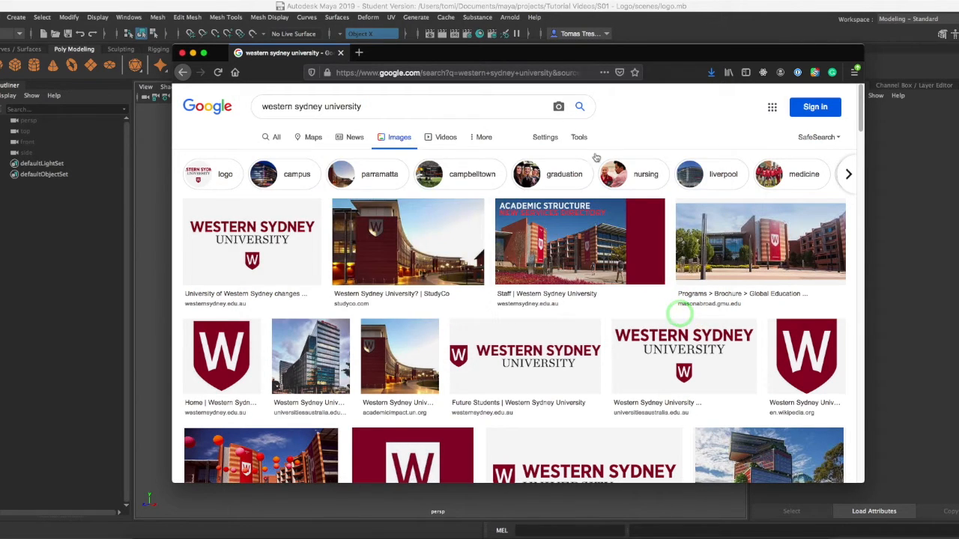
# - Return to Maya and maximize the front view in place of the perspective view
pyautogui.click(501, 7)
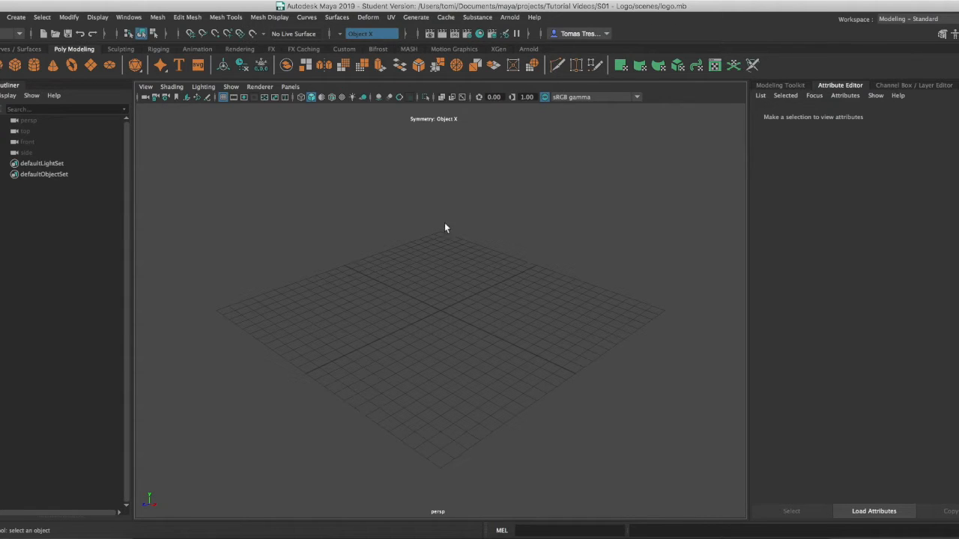
pyautogui.press('space')
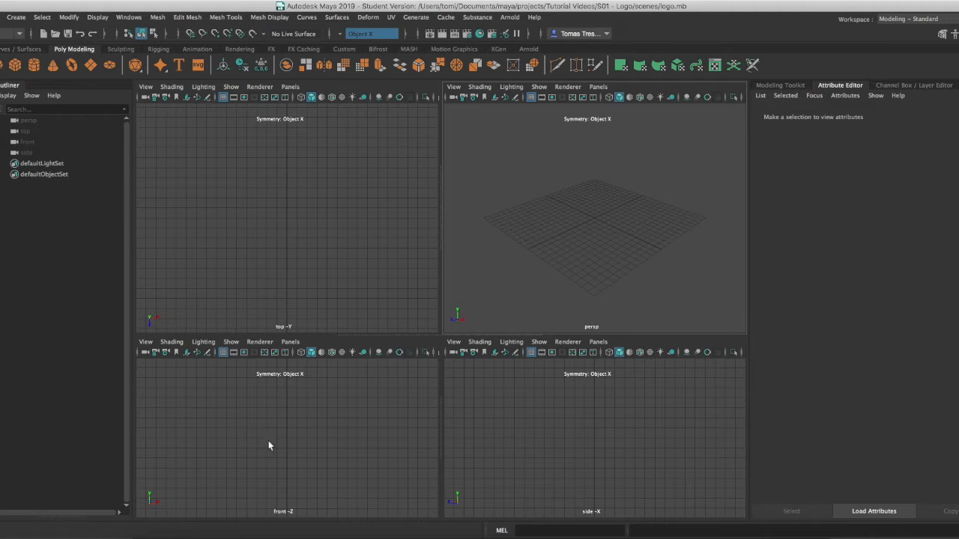
pyautogui.press('space')
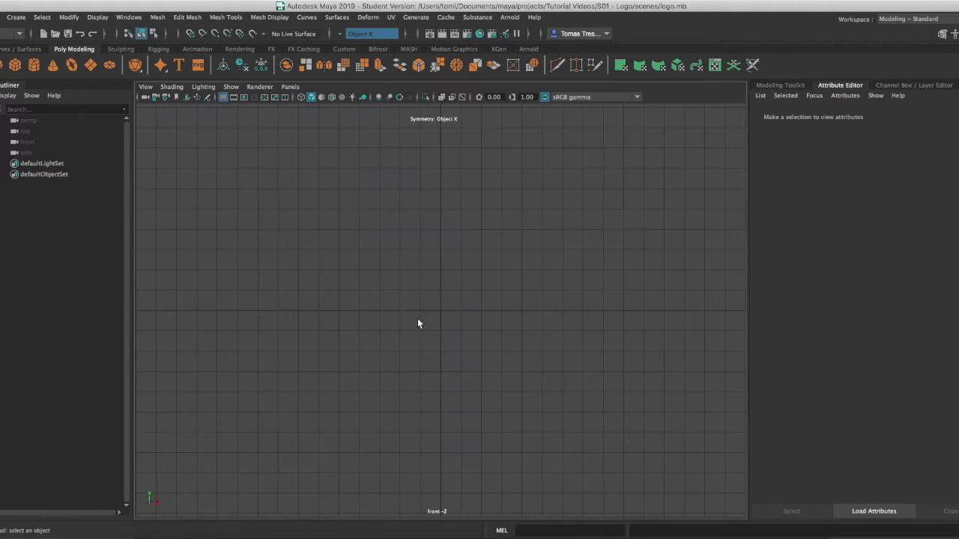
pyautogui.click(33, 50)
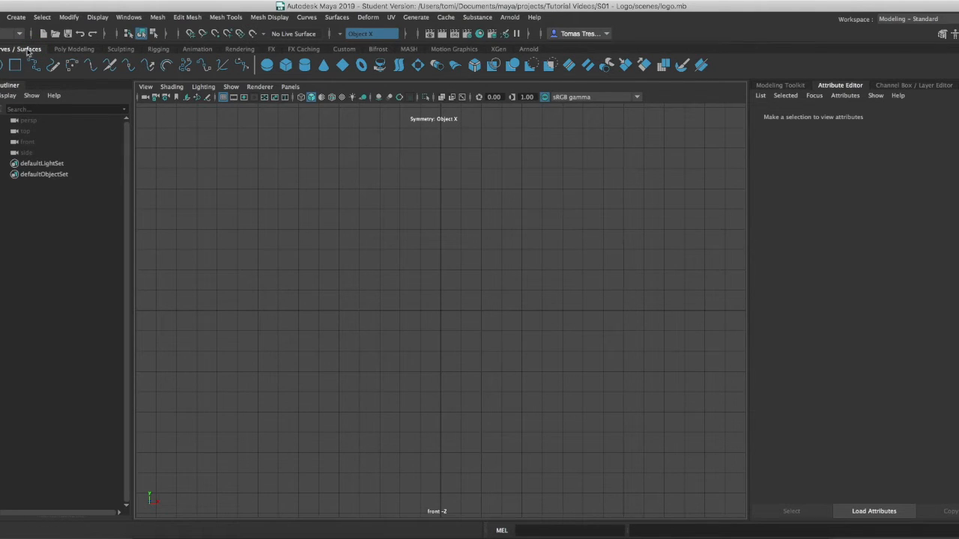
pyautogui.click(62, 49)
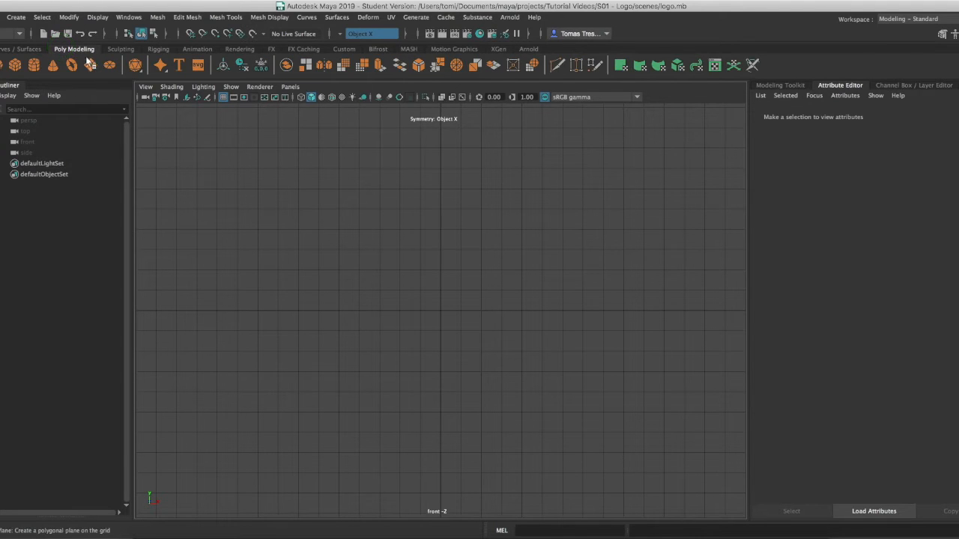
pyautogui.click(27, 48)
pyautogui.click(57, 49)
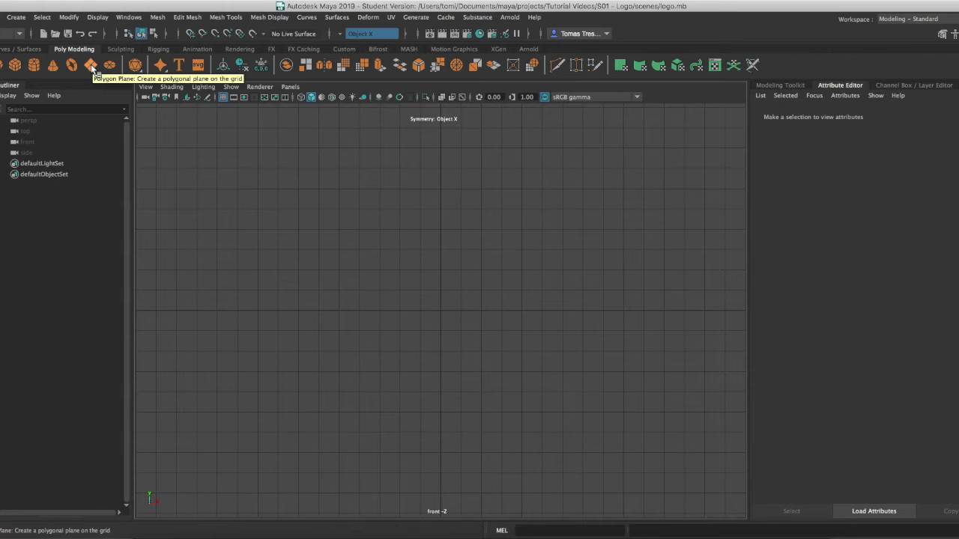
# - Turn on Interactive Creation for NURBS primitives and draw a NURBS plane about 13.3 units wide near the origin in the front view
pyautogui.click(19, 48)
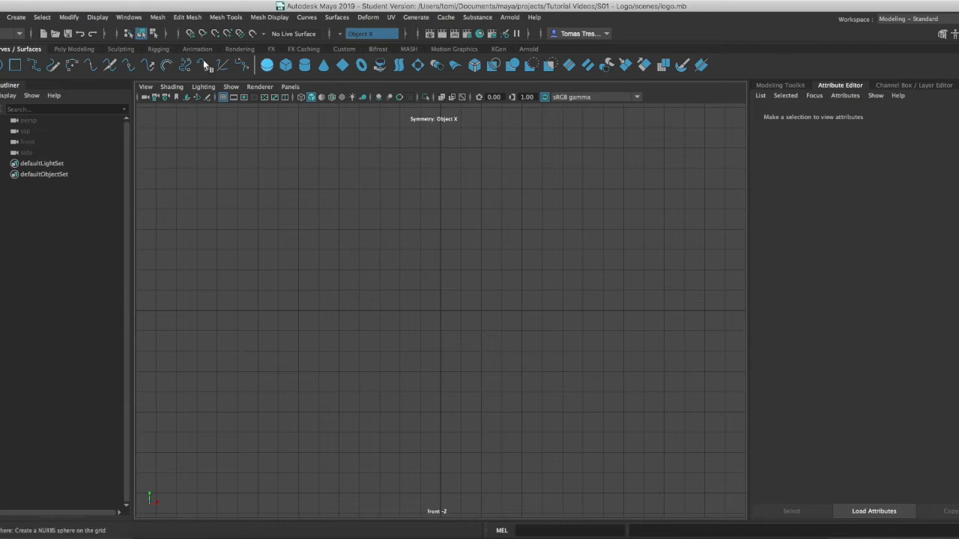
pyautogui.click(13, 17)
pyautogui.moveTo(65, 63)
pyautogui.moveTo(68, 45)
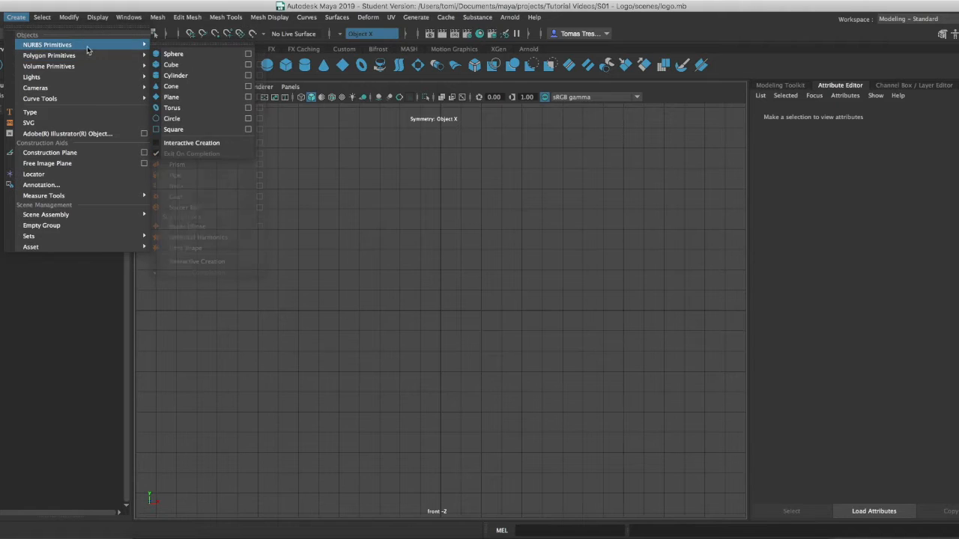
pyautogui.click(158, 144)
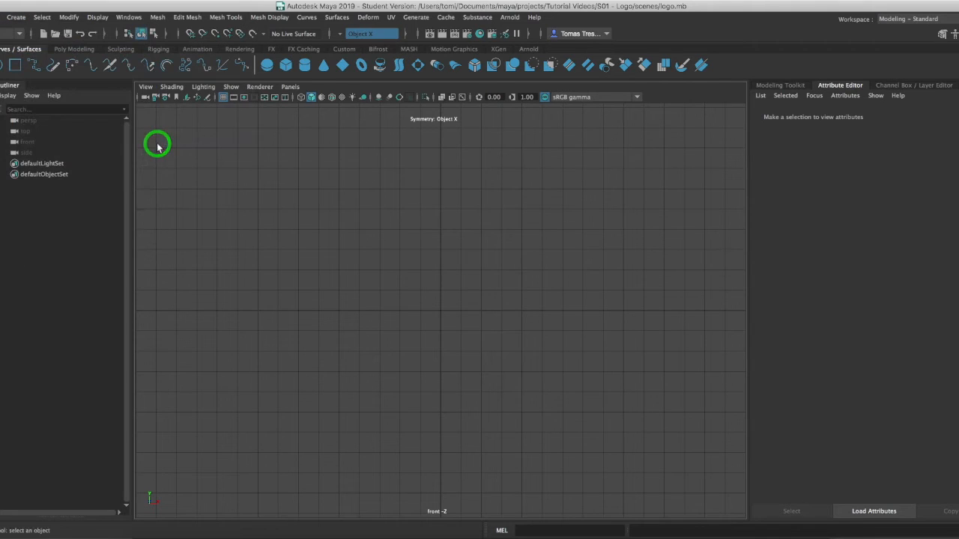
pyautogui.click(342, 67)
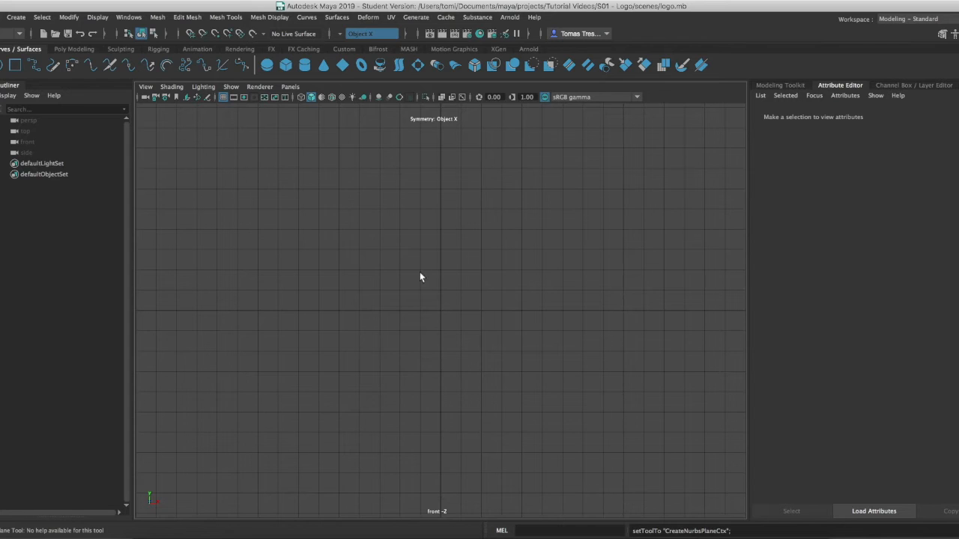
pyautogui.moveTo(317, 197); pyautogui.dragTo(586, 456)
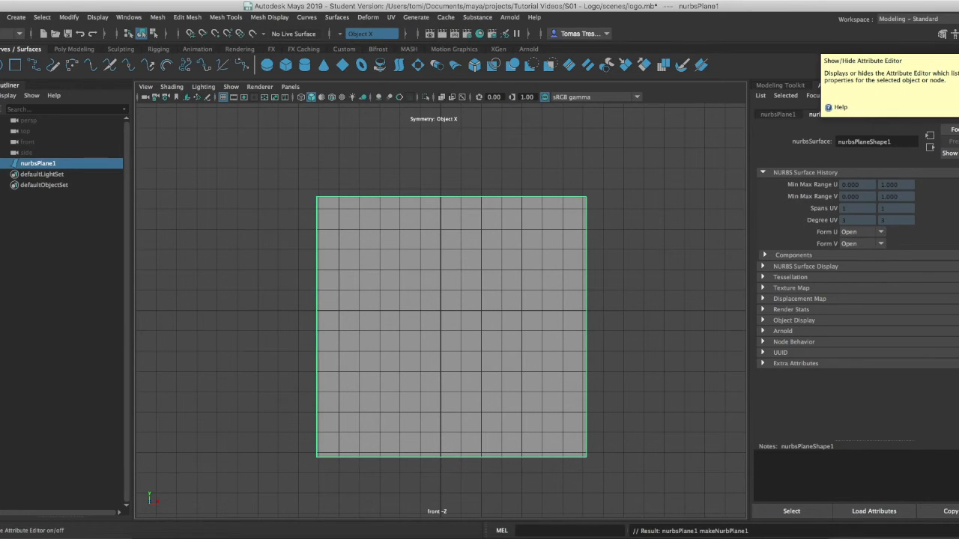
# - Centre the NURBS plane on the origin by setting its Translate X and Y to 0
pyautogui.click(956, 34)
pyautogui.click(956, 33)
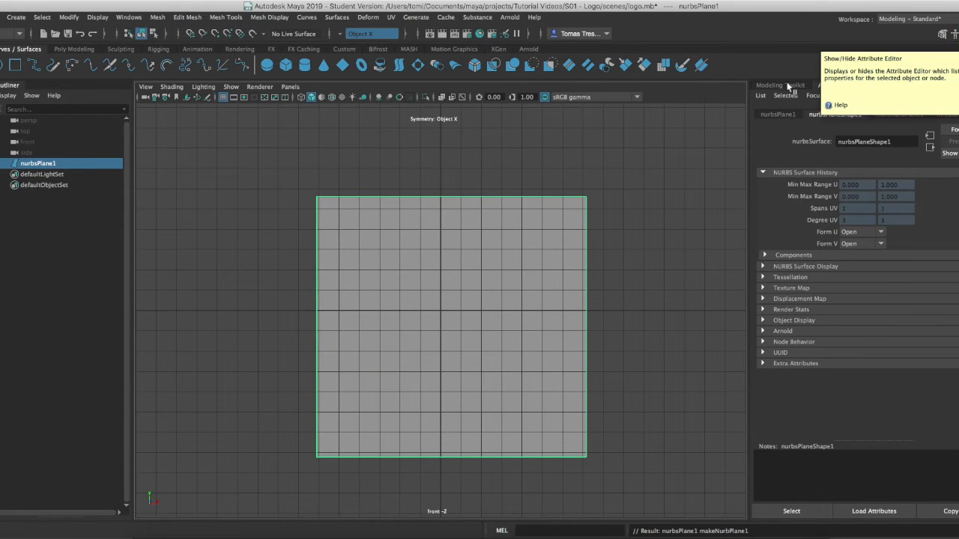
pyautogui.click(776, 118)
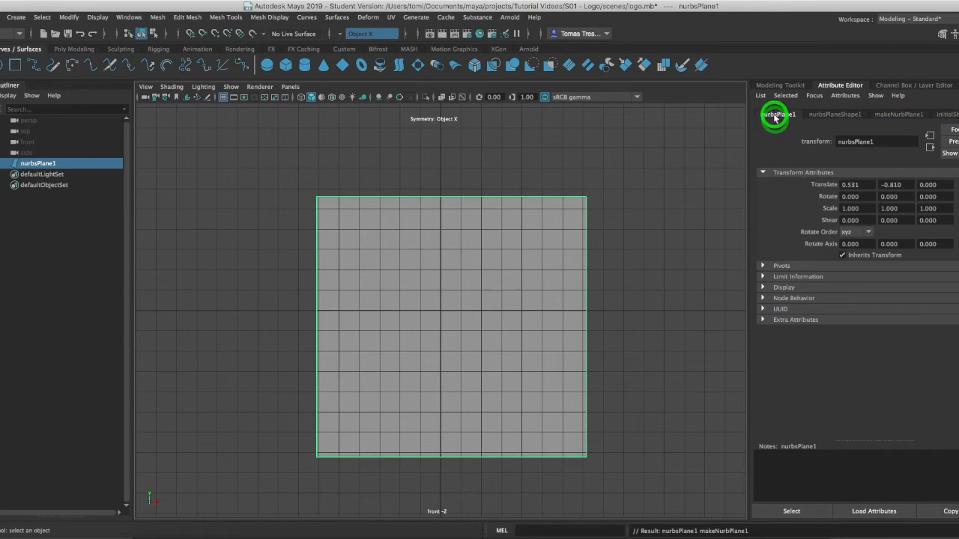
pyautogui.click(798, 181)
pyautogui.write('0')
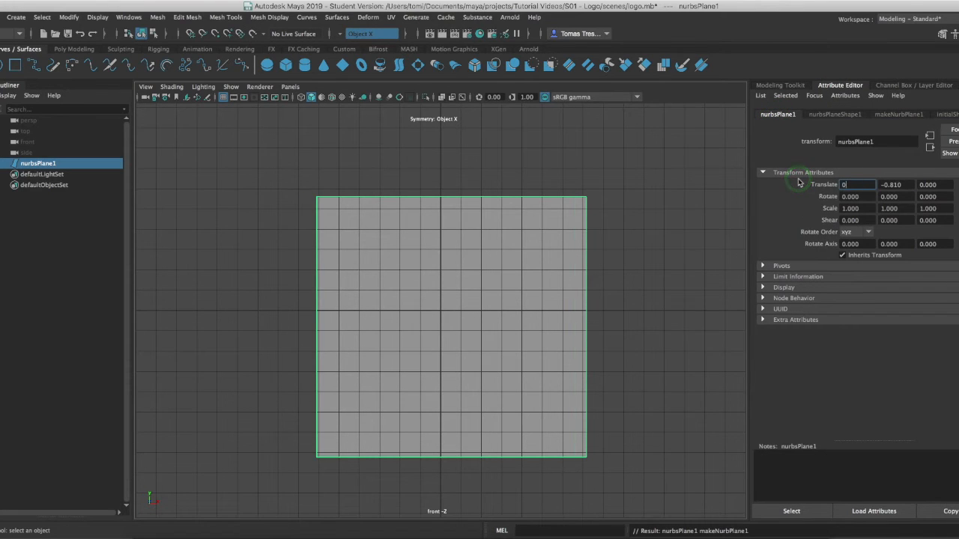
pyautogui.press('Tab')
pyautogui.write('0')
pyautogui.press('Tab')
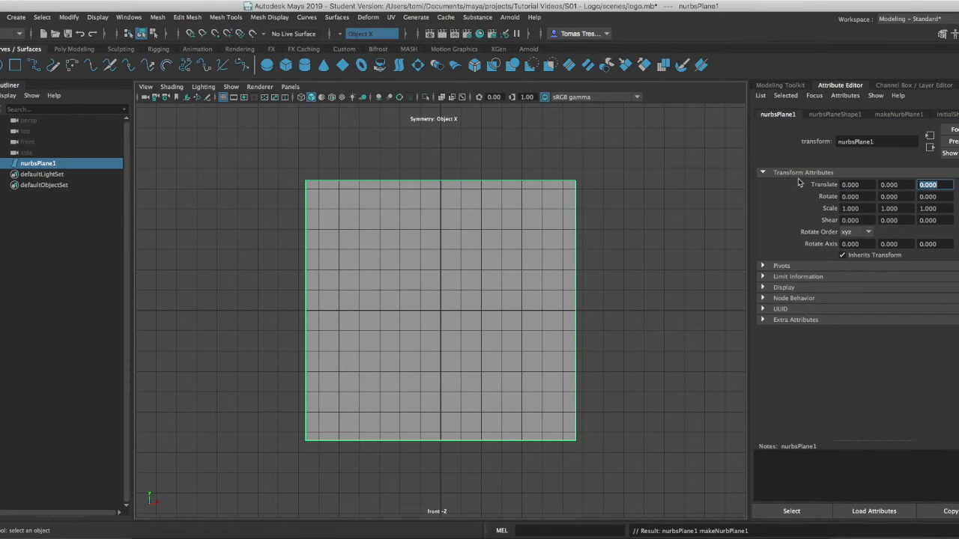
# - Set the NURBS plane's length ratio to 1 and its width to 14 in its creation history
pyautogui.click(899, 116)
pyautogui.click(867, 222)
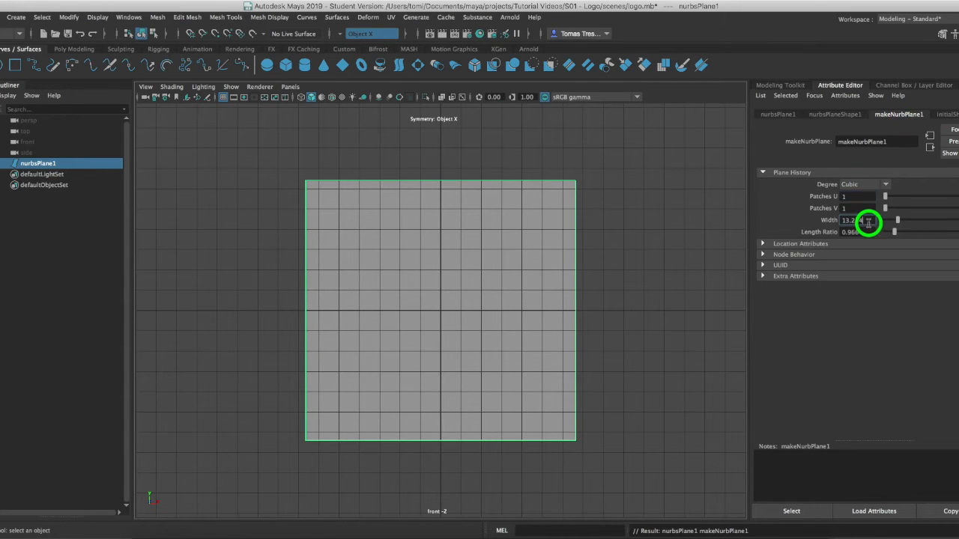
pyautogui.click(820, 232)
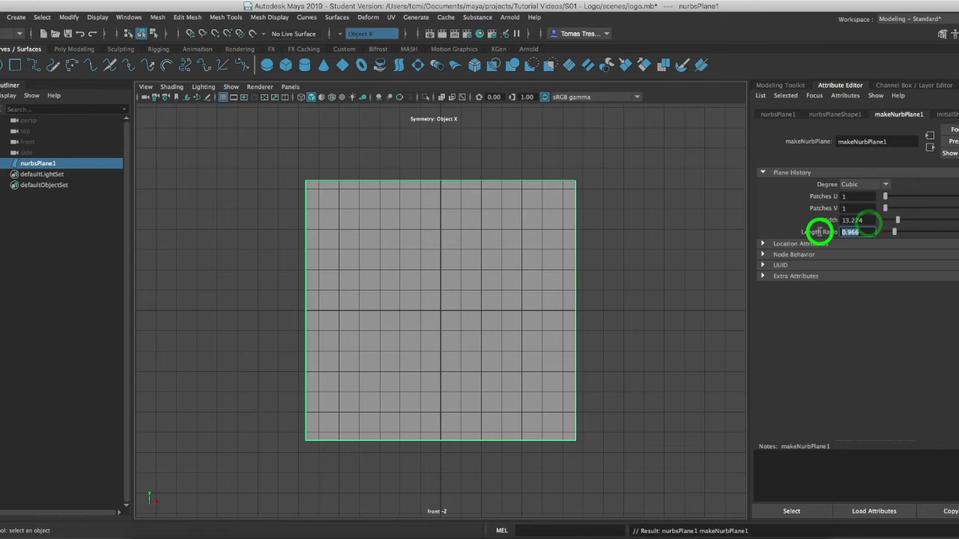
pyautogui.write('1')
pyautogui.click(864, 219)
pyautogui.click(799, 215)
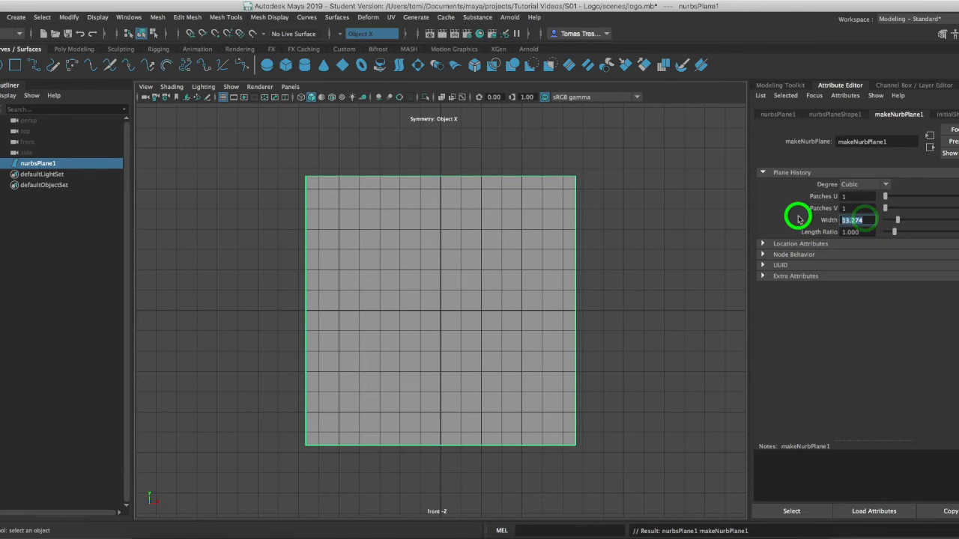
pyautogui.write('14')
pyautogui.press('Return')
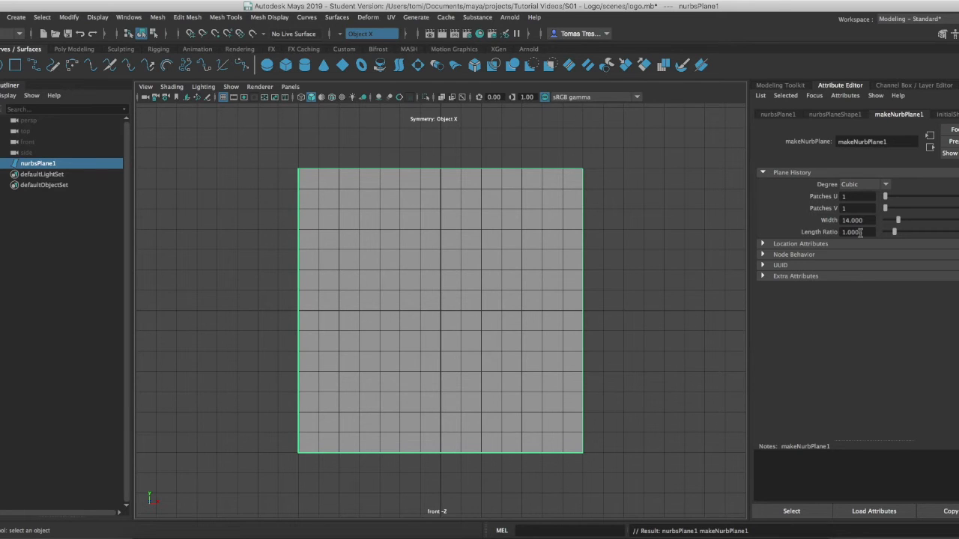
pyautogui.moveTo(860, 232); pyautogui.dragTo(806, 231)
pyautogui.write('0.')
pyautogui.press('BackSpace')
pyautogui.press('BackSpace')
pyautogui.press('BackSpace')
pyautogui.write('10')
pyautogui.press('BackSpace')
pyautogui.press('Return')
pyautogui.click(784, 114)
pyautogui.rightClick(422, 245)
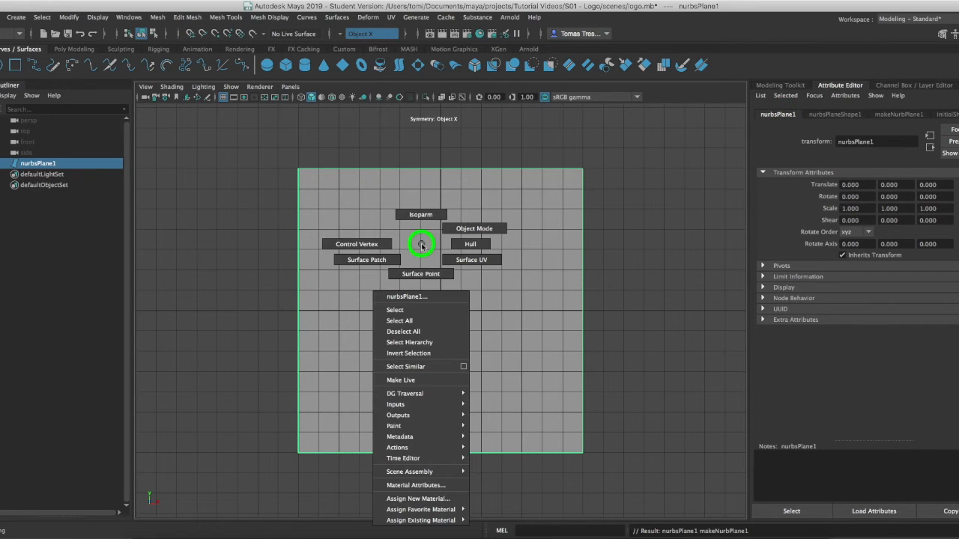
pyautogui.moveTo(422, 244); pyautogui.dragTo(446, 500, button='right')
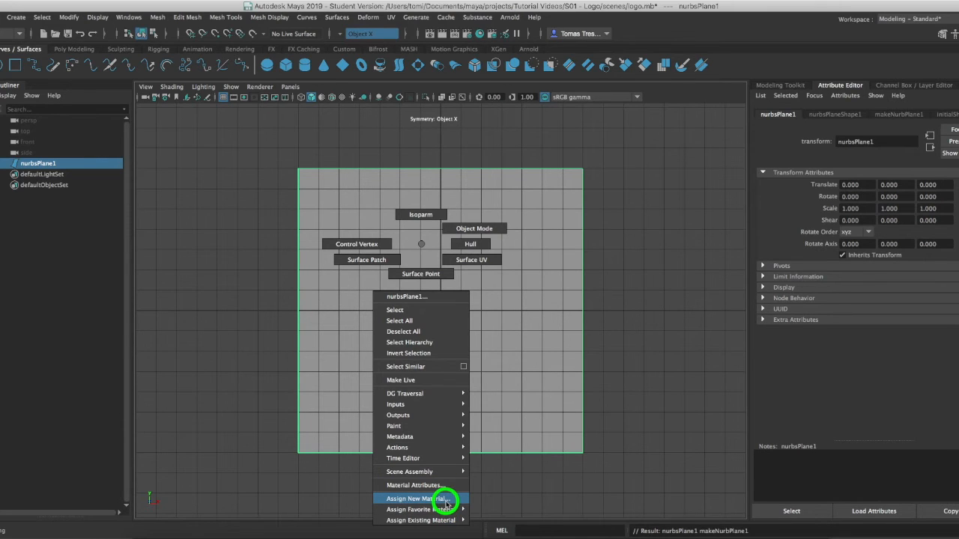
pyautogui.moveTo(445, 500); pyautogui.dragTo(507, 338, button='right')
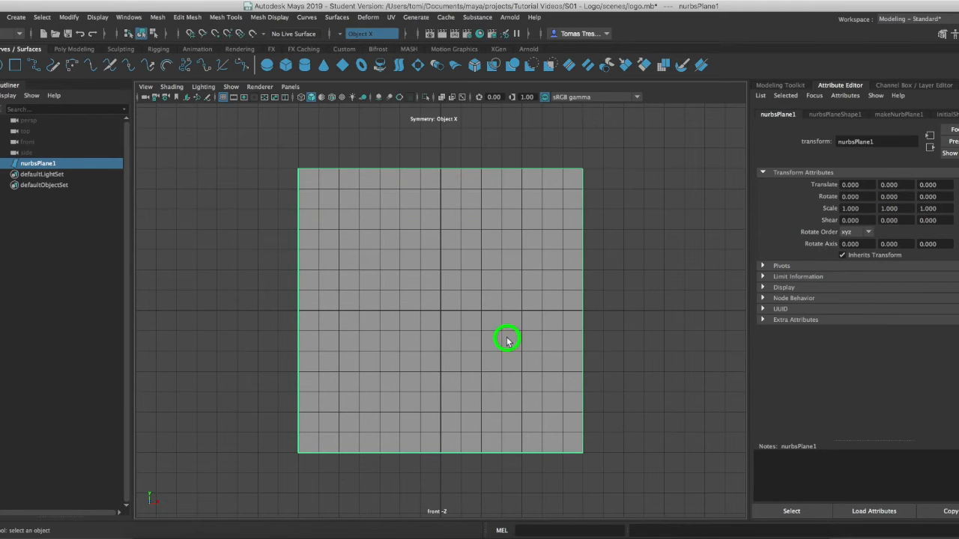
# - Show the attributes of the lambert1 material assigned to the NURBS plane
pyautogui.click(958, 115)
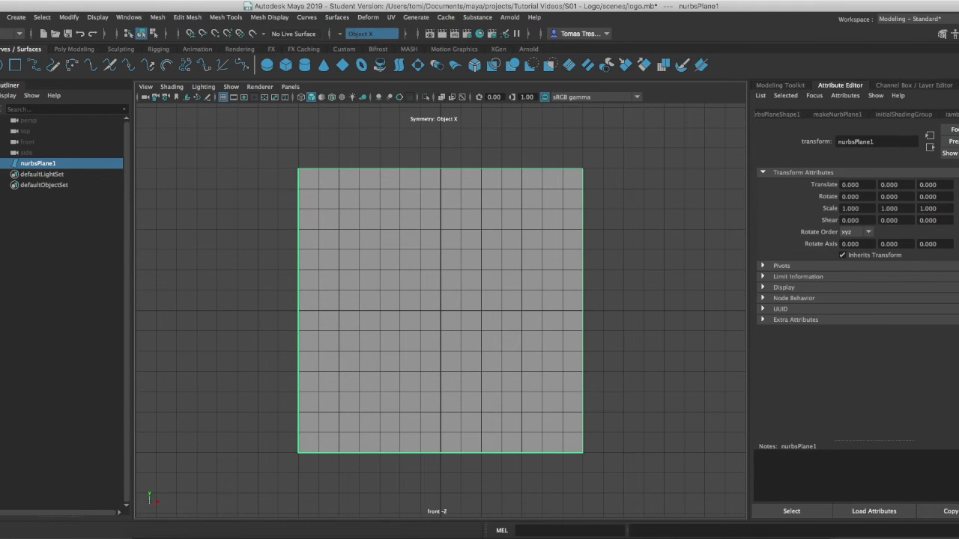
pyautogui.click(956, 115)
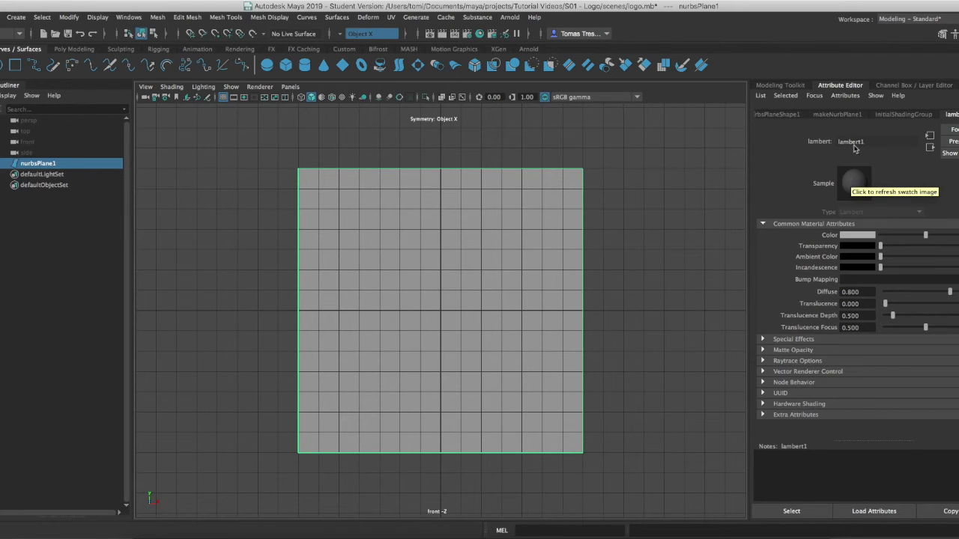
# - Assign a new Lambert material to the NURBS plane
pyautogui.click(855, 186)
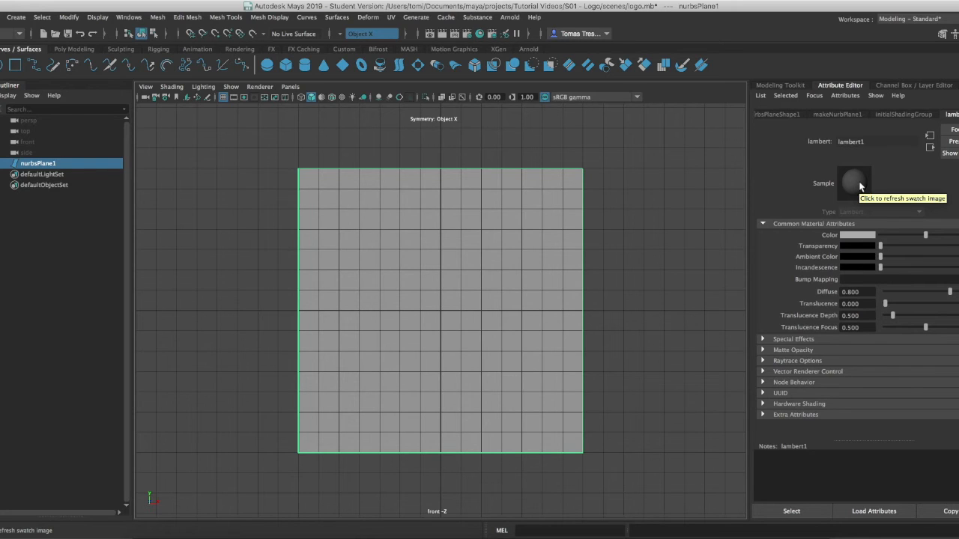
pyautogui.click(860, 185)
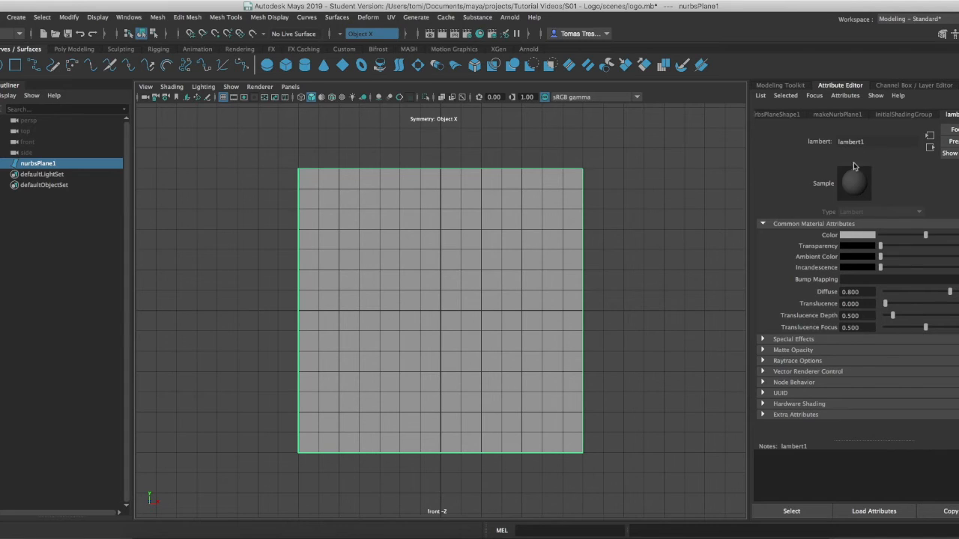
pyautogui.moveTo(419, 243); pyautogui.dragTo(445, 499, button='right')
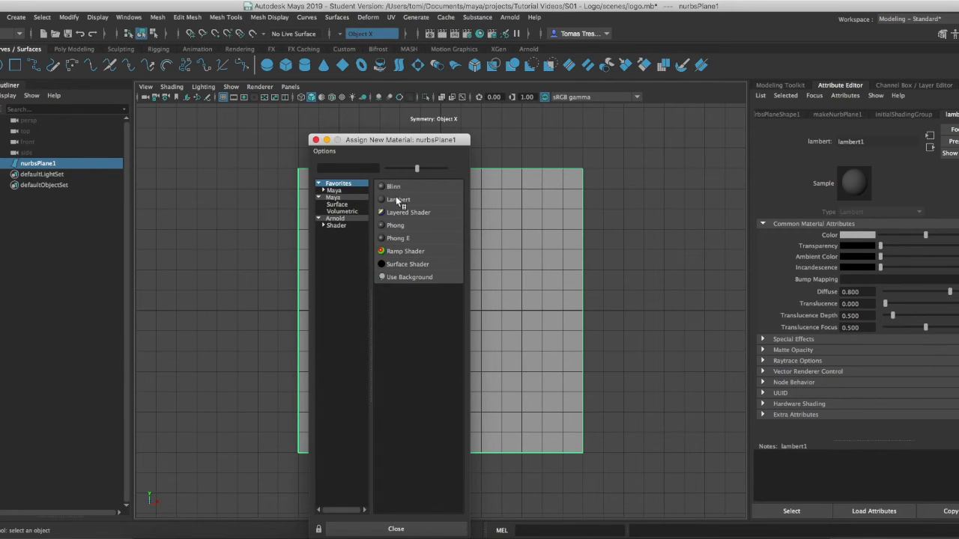
pyautogui.click(396, 199)
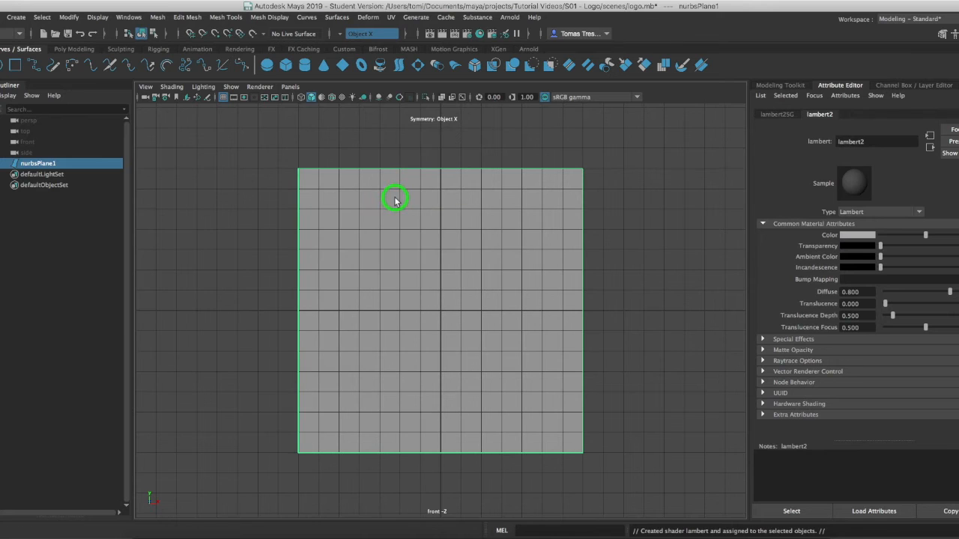
# - Try a dark maroon as the plain colour of the new Lambert material
pyautogui.click(858, 235)
pyautogui.moveTo(958, 246); pyautogui.dragTo(958, 251)
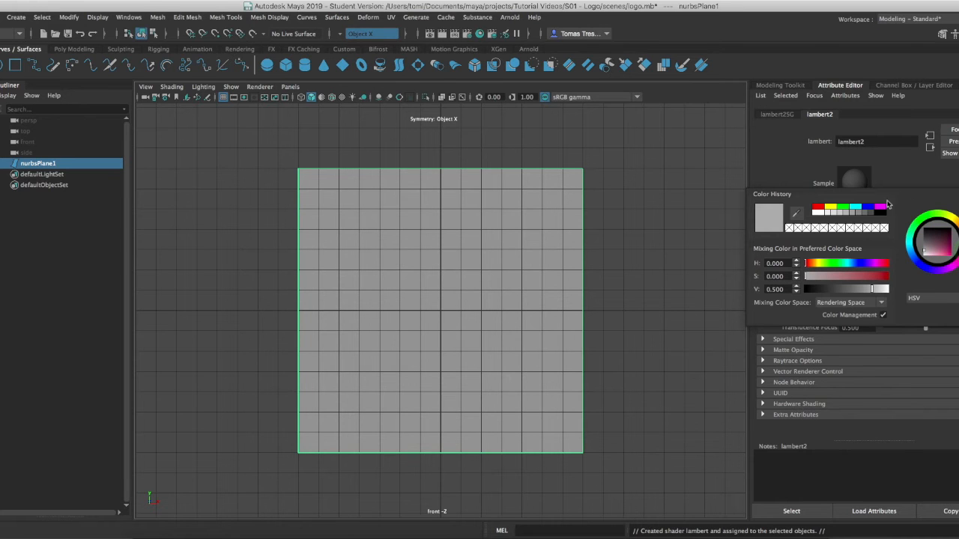
pyautogui.click(946, 247)
pyautogui.moveTo(946, 247); pyautogui.dragTo(914, 179)
pyautogui.click(914, 179)
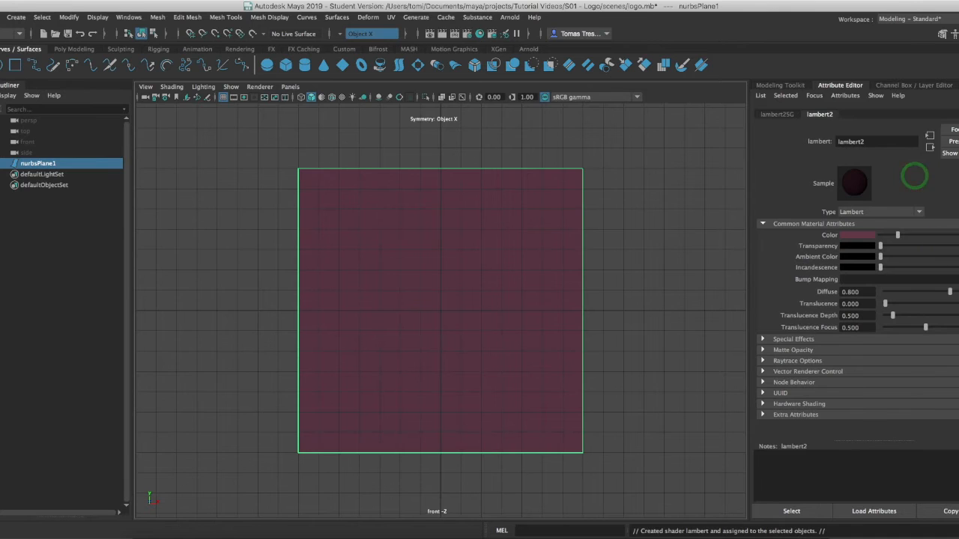
# - Connect a File texture to the material's colour and load logo_reference.jpg from sourceimages
pyautogui.click(958, 236)
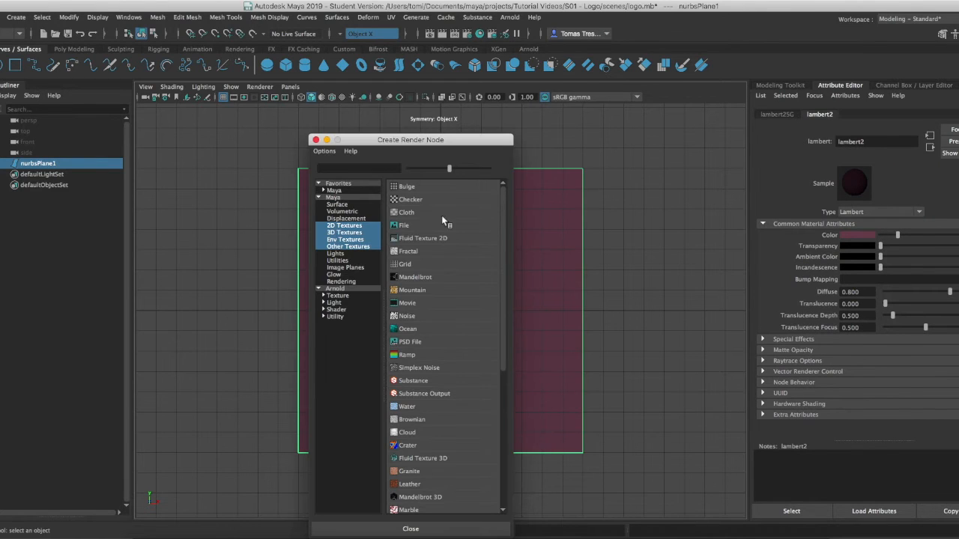
pyautogui.click(426, 225)
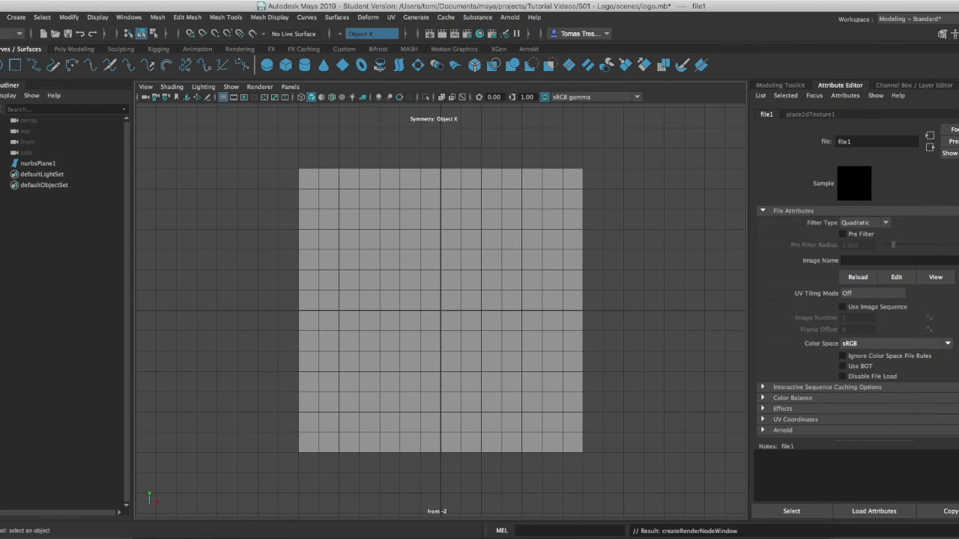
pyautogui.click(958, 261)
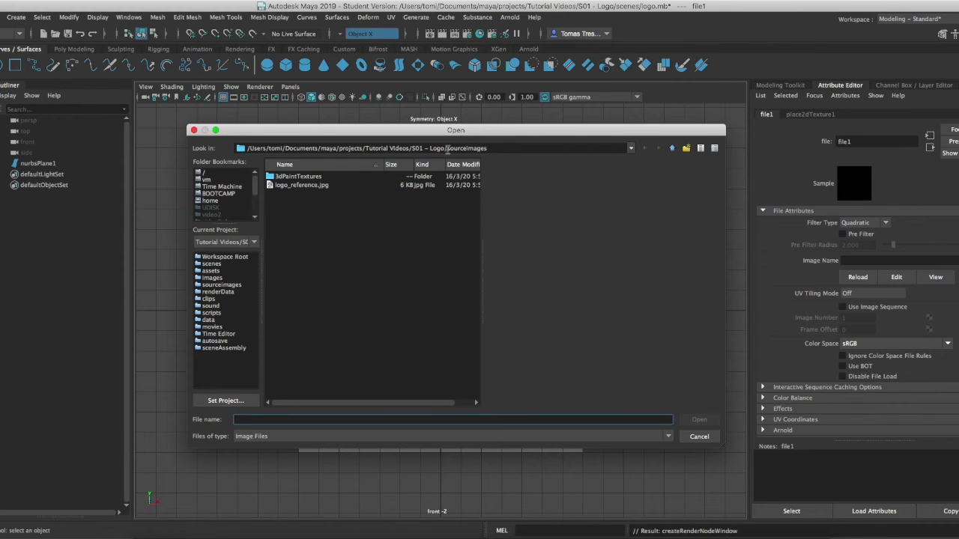
pyautogui.click(293, 185)
pyautogui.click(695, 421)
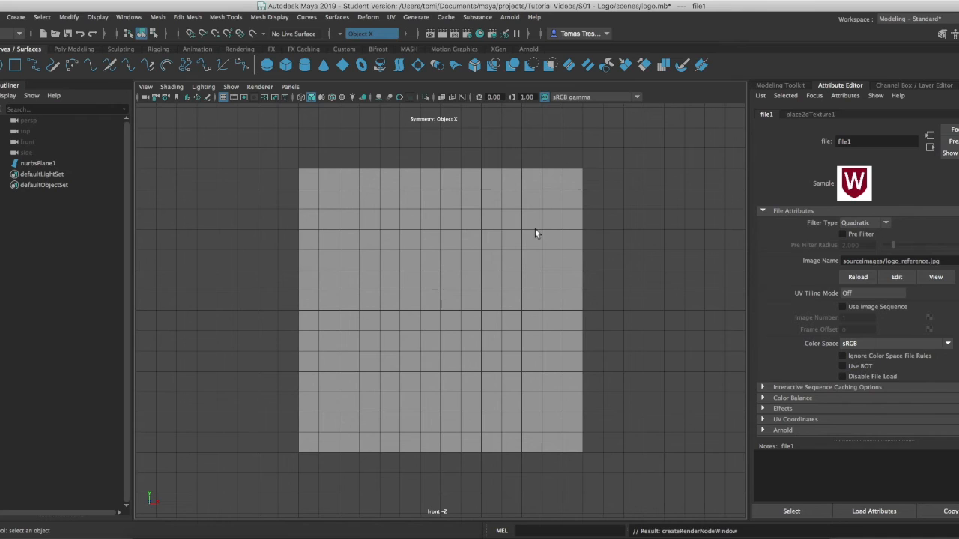
# - Turn on textured display in the front view to show the logo image on the plane
pyautogui.click(320, 99)
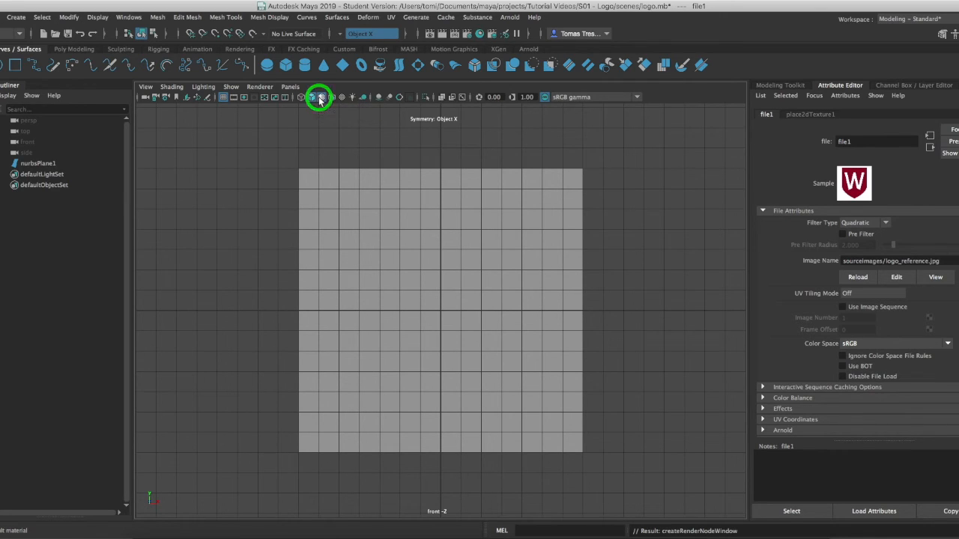
pyautogui.click(332, 98)
pyautogui.click(329, 99)
pyautogui.click(323, 99)
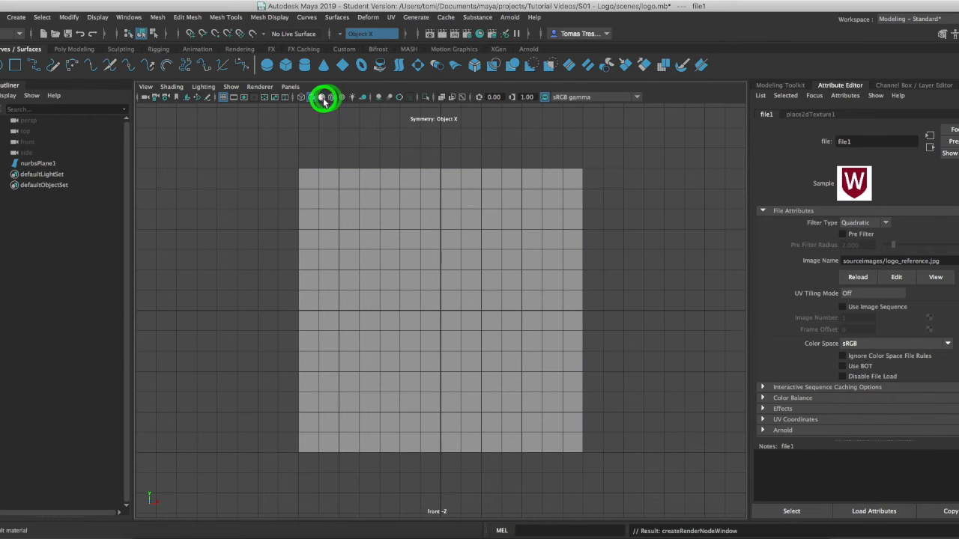
pyautogui.click(342, 98)
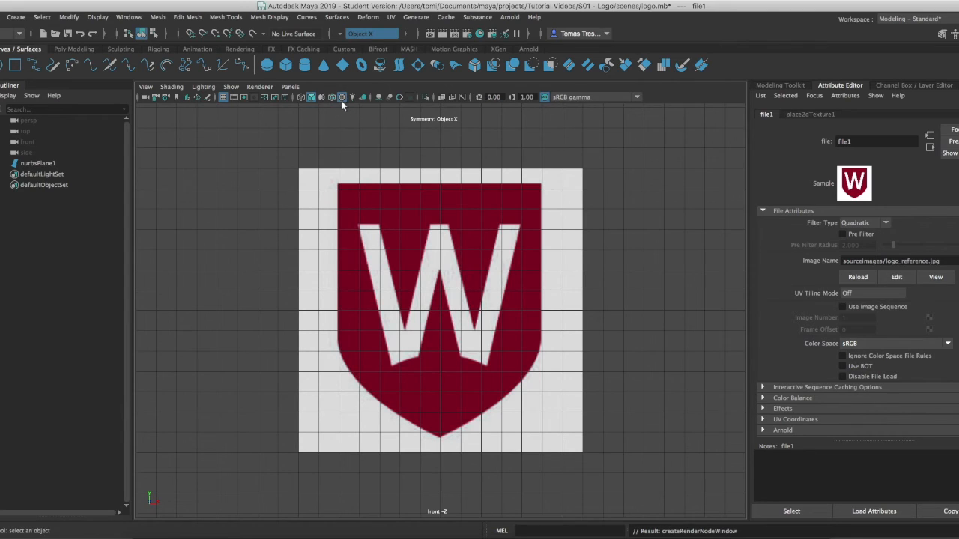
# - Compare the shaded, wireframe, textured and lit display modes in the front view, ending in textured display
pyautogui.click(343, 100)
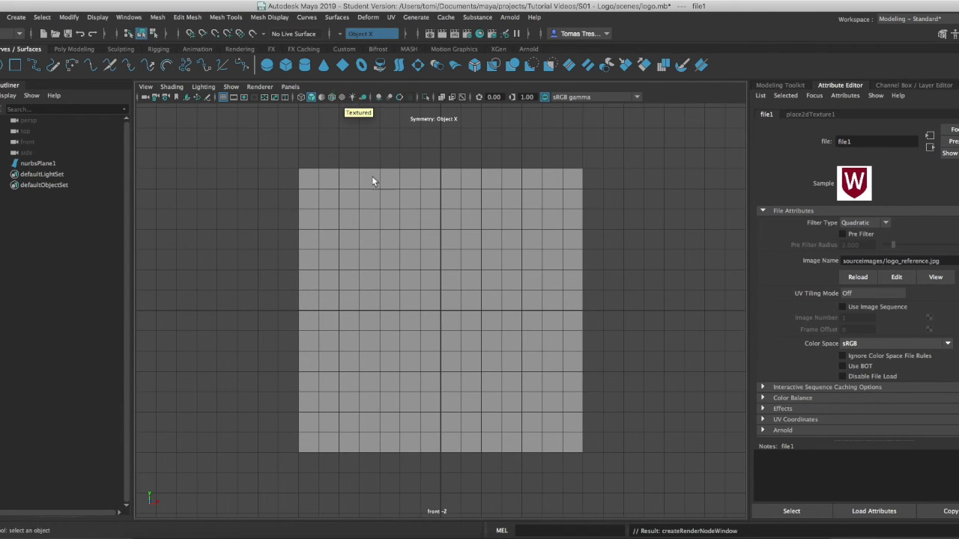
pyautogui.press('4')
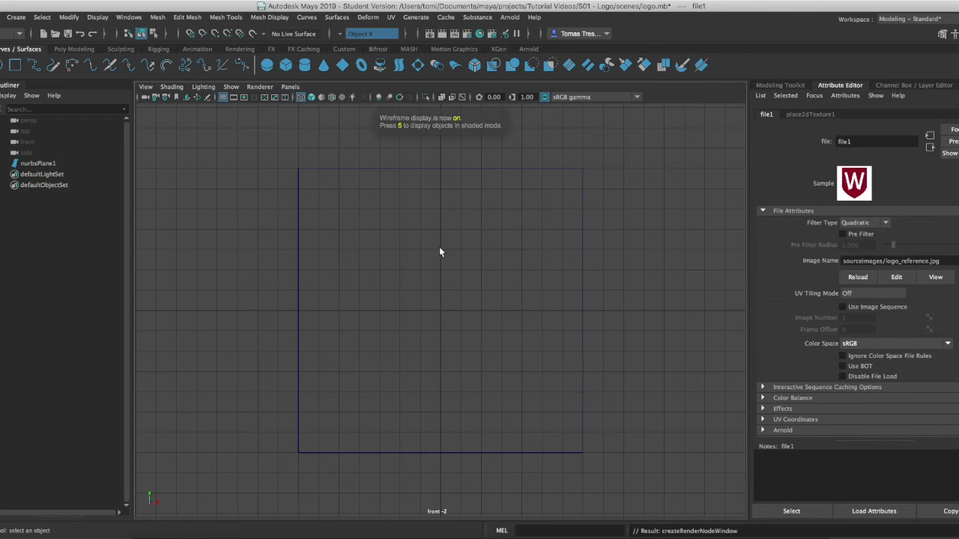
pyautogui.press('5')
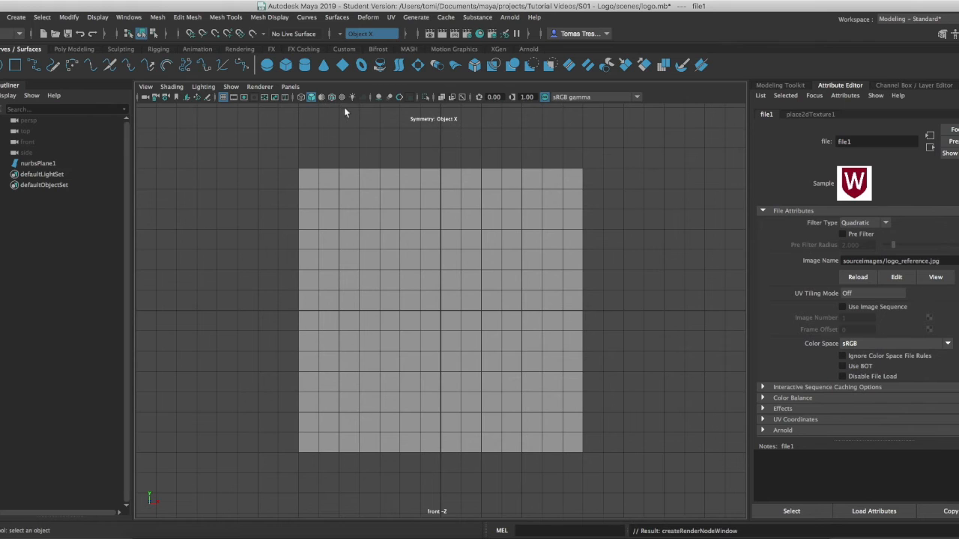
pyautogui.press('6')
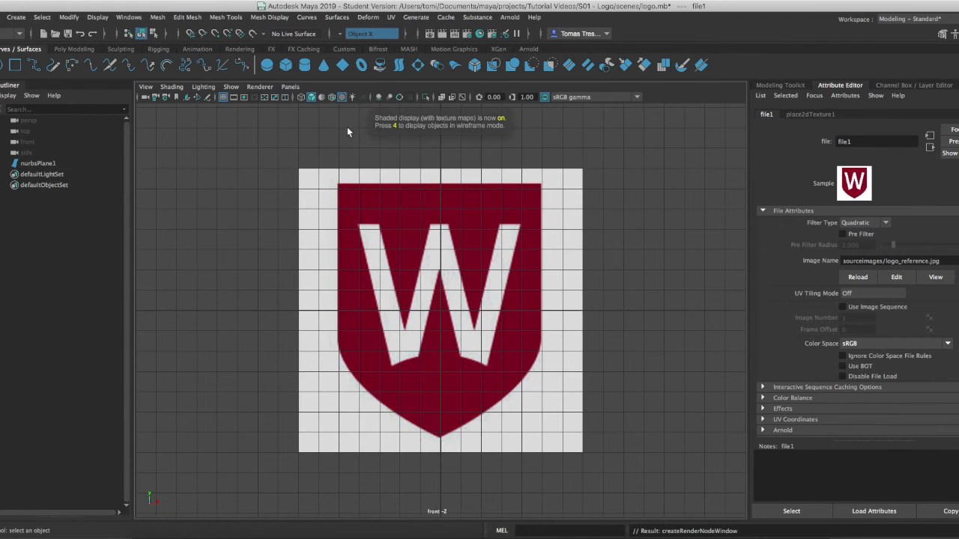
pyautogui.press('7')
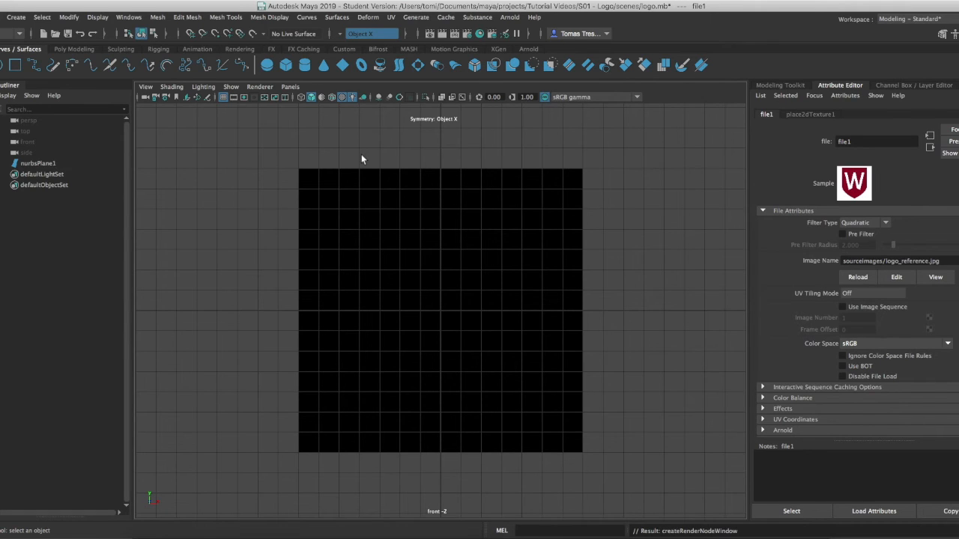
pyautogui.press('6')
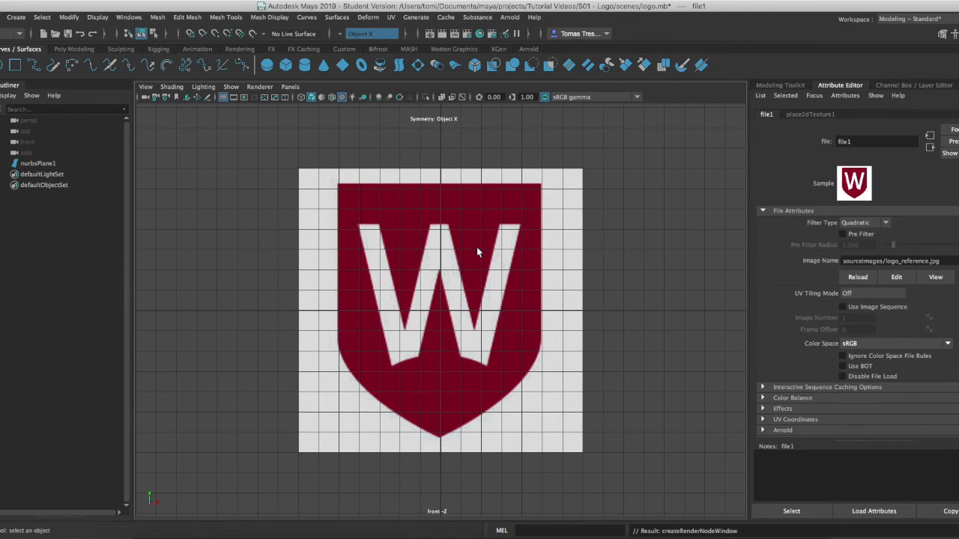
# - Select the logo plane and create a display layer from it
pyautogui.scroll(-4, 472, 271)
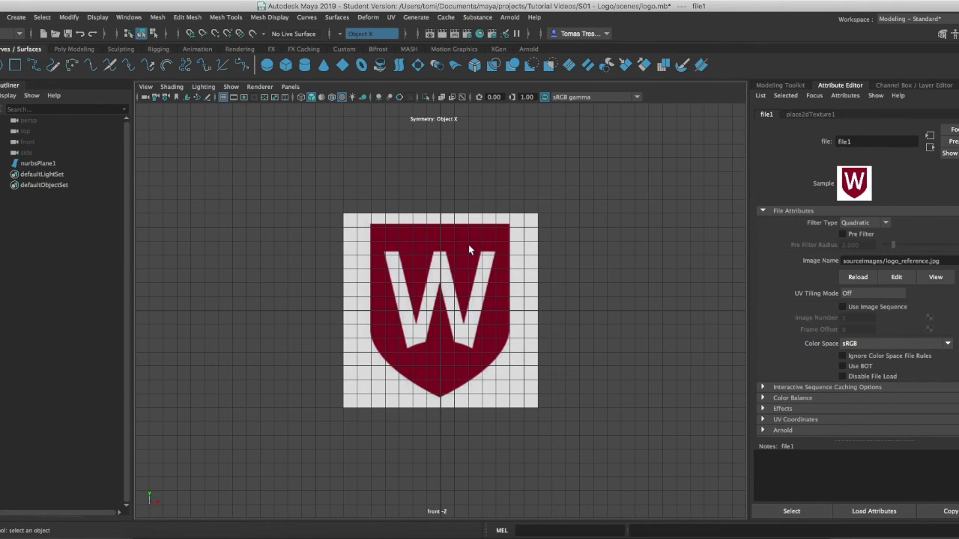
pyautogui.click(357, 222)
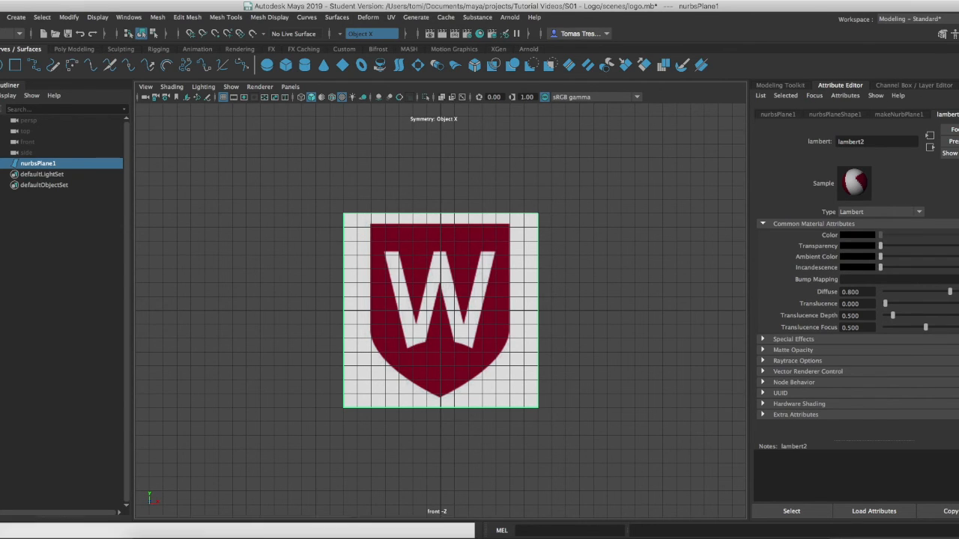
pyautogui.click(902, 85)
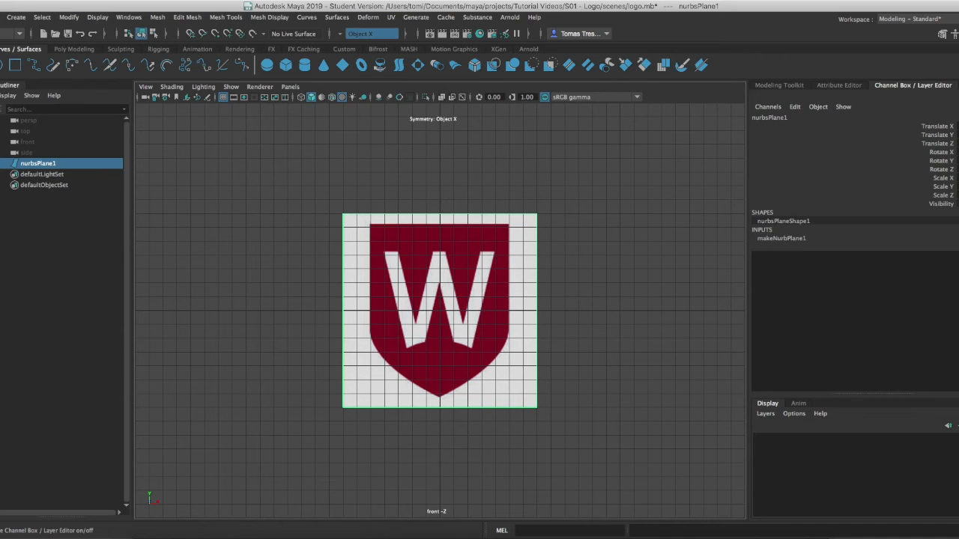
pyautogui.click(436, 243)
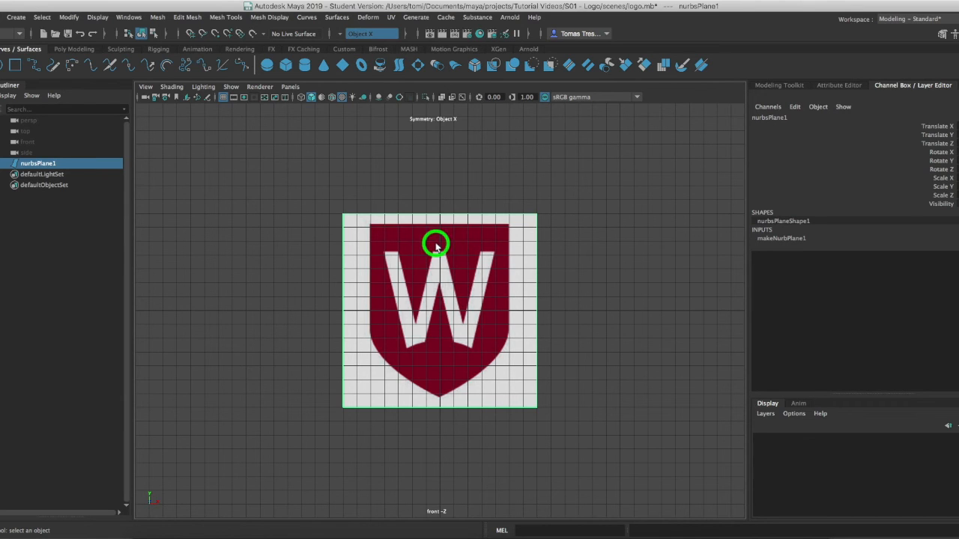
pyautogui.click(447, 186)
pyautogui.click(423, 243)
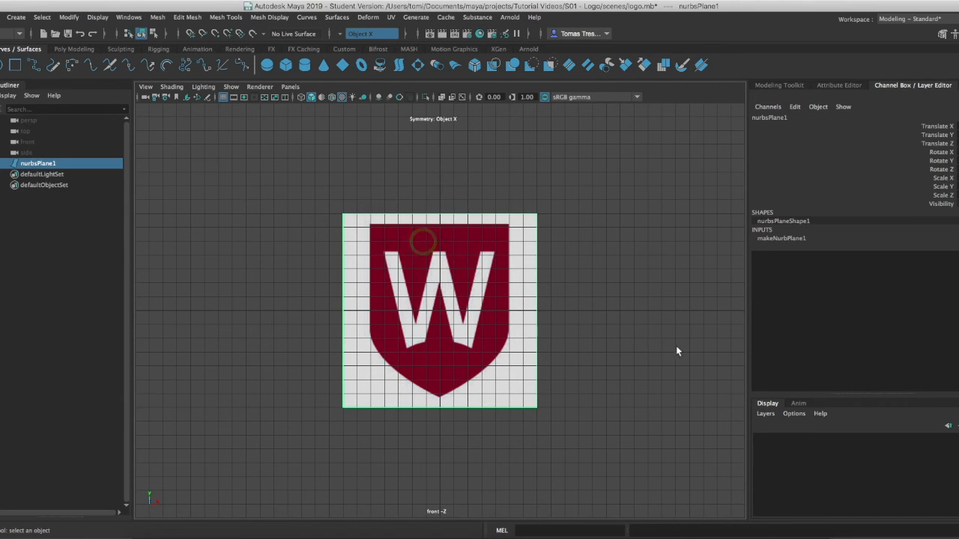
pyautogui.click(764, 415)
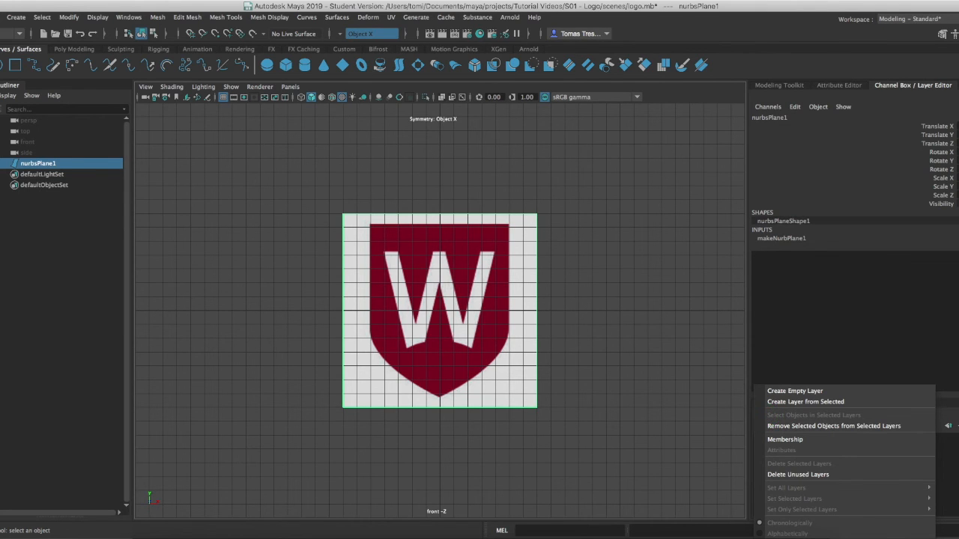
pyautogui.click(654, 358)
pyautogui.click(765, 413)
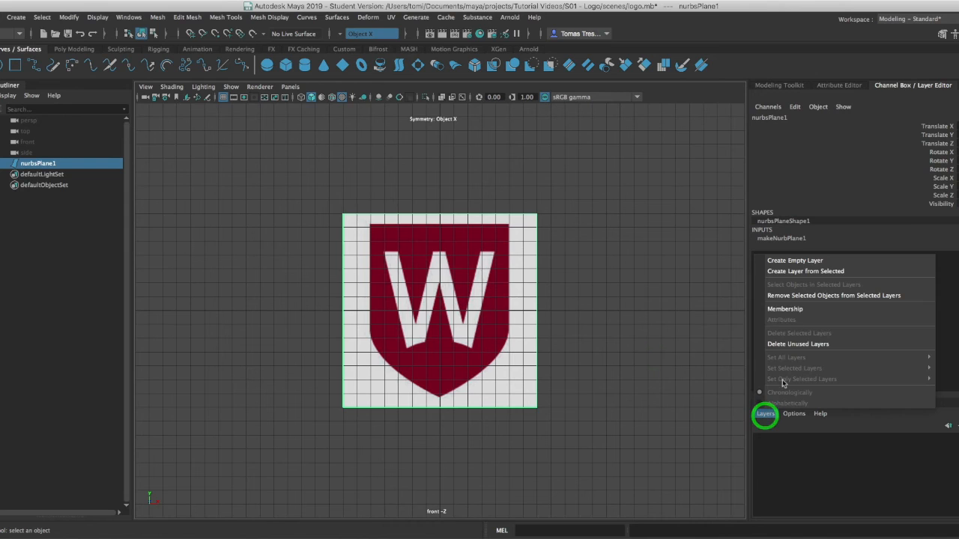
pyautogui.click(823, 271)
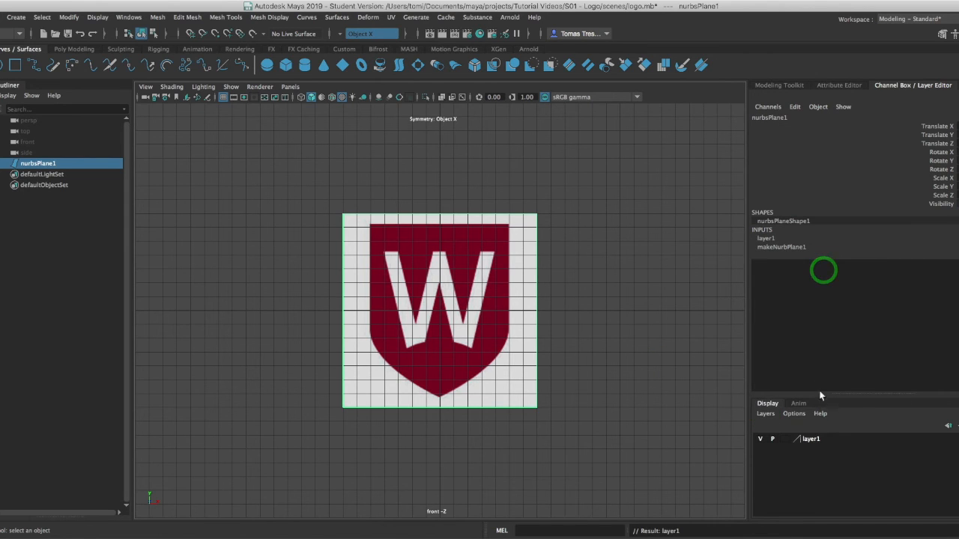
# - Set the new layer's display type to Reference and try to save it under the name "Reference Logo"
pyautogui.doubleClick(806, 439)
pyautogui.doubleClick(480, 265)
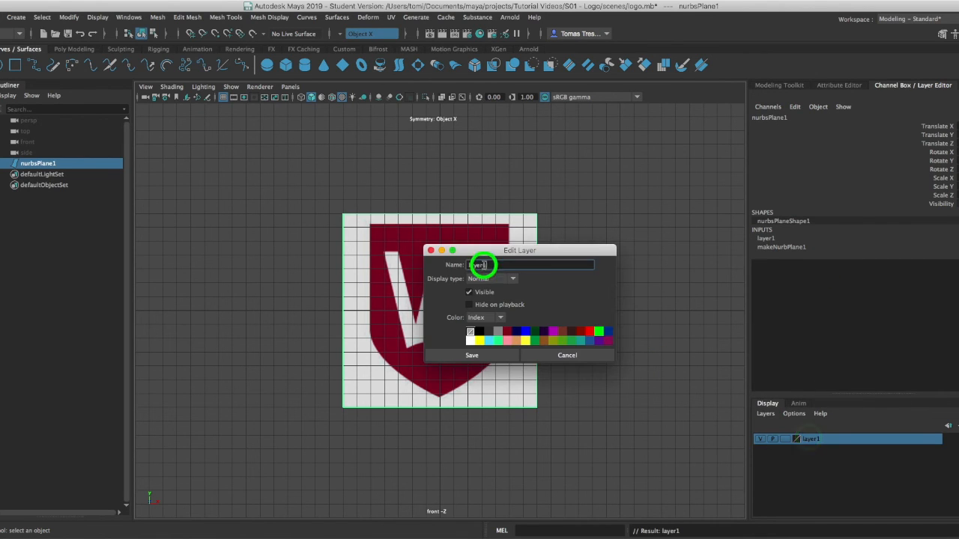
pyautogui.write('Reference Logo')
pyautogui.click(512, 278)
pyautogui.click(487, 312)
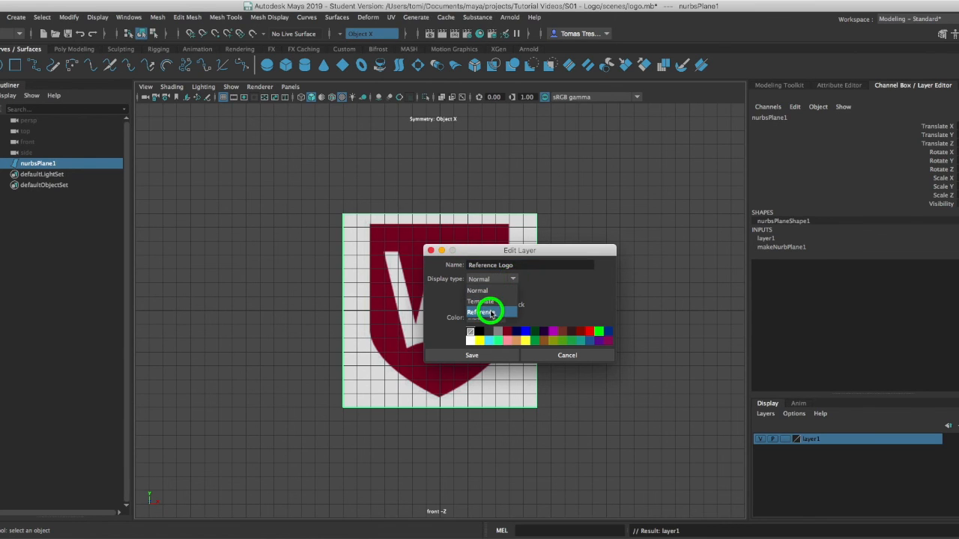
pyautogui.click(473, 354)
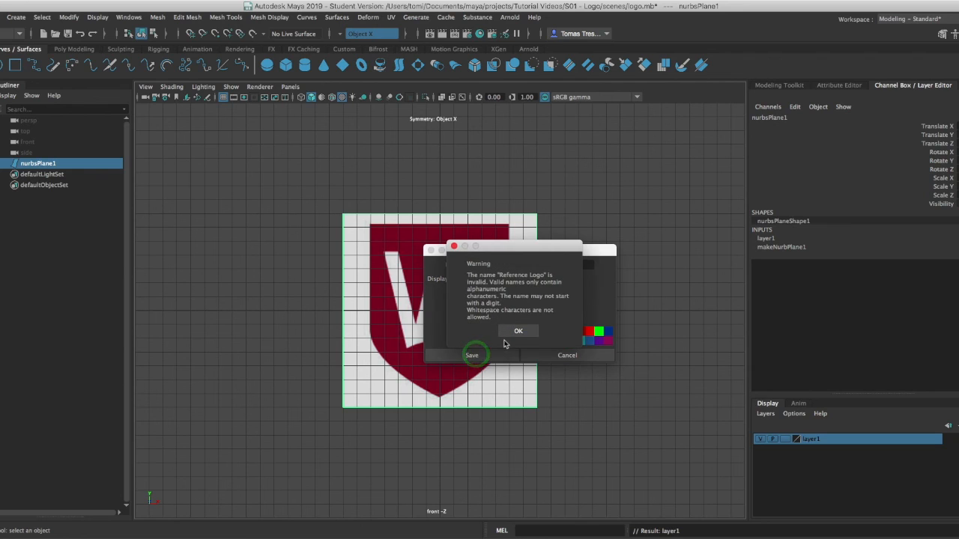
# - Remove the space from the layer name so it reads ReferenceLogo and save the layer settings
pyautogui.click(519, 331)
pyautogui.click(500, 266)
pyautogui.press('BackSpace')
pyautogui.click(483, 355)
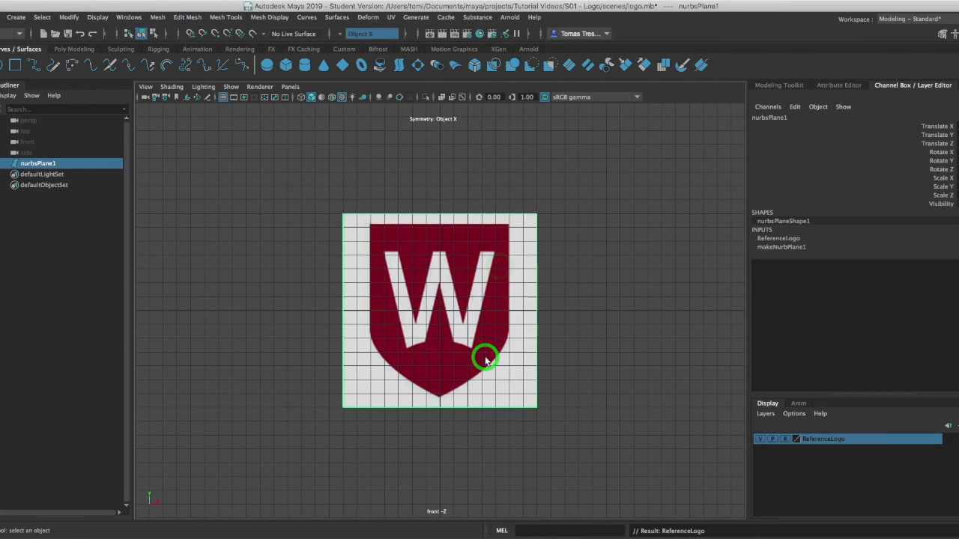
# - Toggle the ReferenceLogo layer's visibility off and on to check its effect on the plane
pyautogui.click(761, 441)
pyautogui.click(761, 441)
pyautogui.click(761, 442)
pyautogui.click(761, 441)
pyautogui.click(762, 441)
pyautogui.click(761, 441)
# - Cycle the ReferenceLogo layer through the Normal and Template display types and return it to Reference
pyautogui.click(785, 440)
pyautogui.click(785, 441)
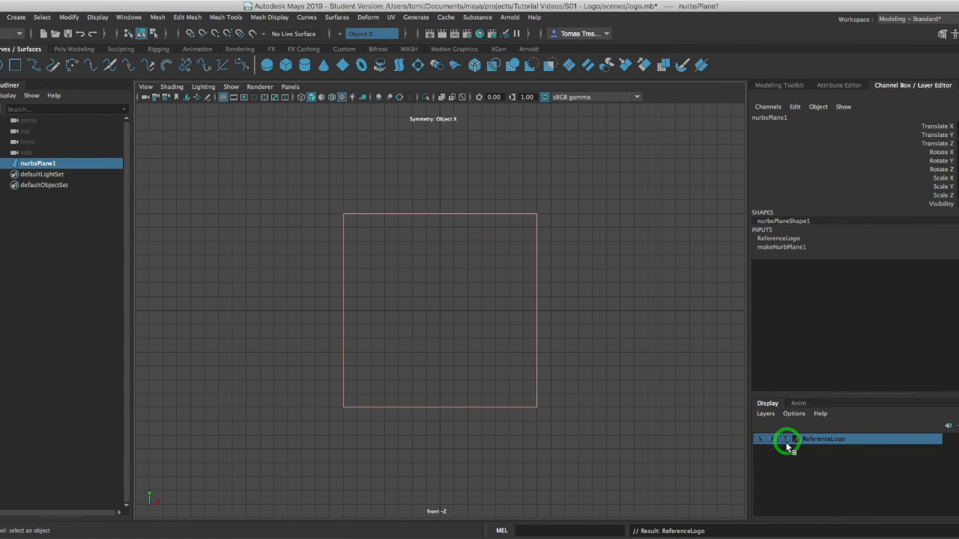
pyautogui.click(785, 440)
pyautogui.click(785, 440)
pyautogui.click(786, 440)
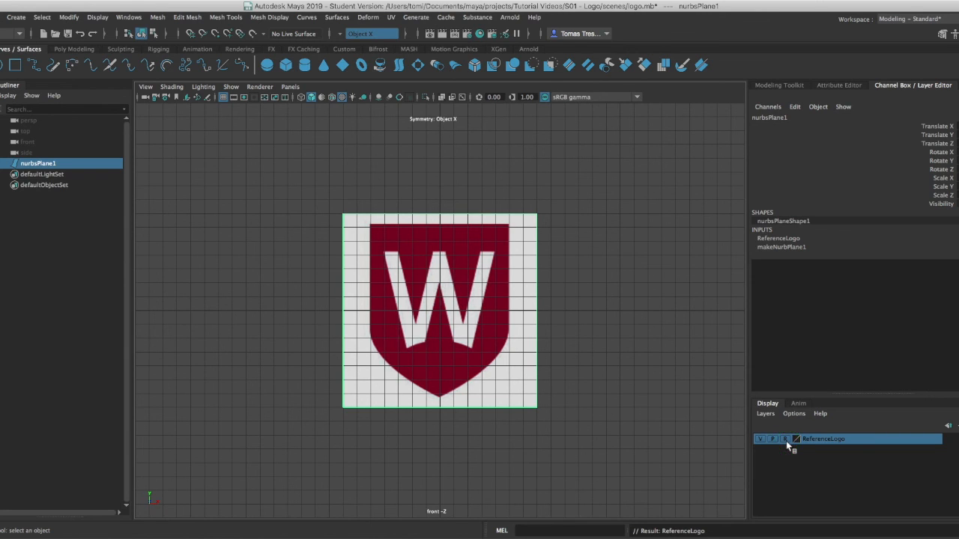
# - Clear the selection and test whether the referenced logo plane can be selected individually or with a marquee
pyautogui.click(592, 298)
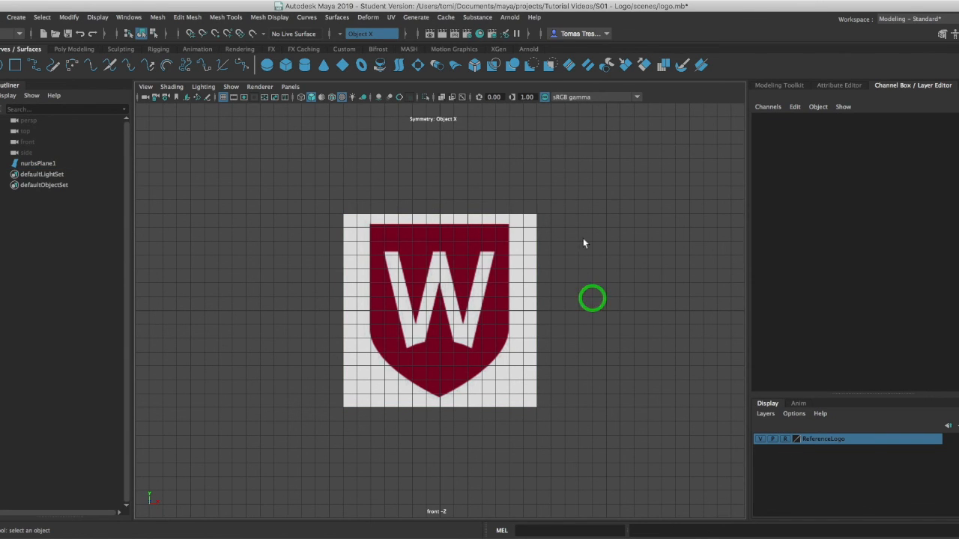
pyautogui.click(440, 242)
pyautogui.click(409, 256)
pyautogui.click(386, 280)
pyautogui.click(357, 245)
pyautogui.click(358, 213)
pyautogui.click(416, 265)
pyautogui.click(402, 237)
pyautogui.moveTo(277, 171); pyautogui.dragTo(622, 432)
pyautogui.click(605, 250)
pyautogui.click(472, 256)
pyautogui.click(337, 268)
pyautogui.click(448, 253)
# - Switch the ReferenceLogo layer to Normal, select the logo plane in the view, and set the layer back to Reference
pyautogui.click(785, 439)
pyautogui.click(785, 439)
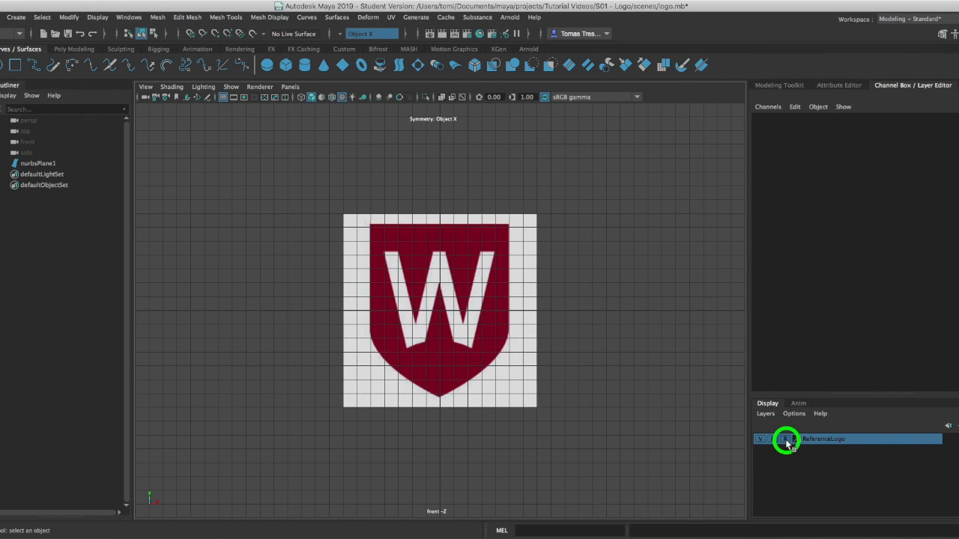
pyautogui.click(597, 274)
pyautogui.click(511, 253)
pyautogui.click(786, 439)
pyautogui.click(785, 439)
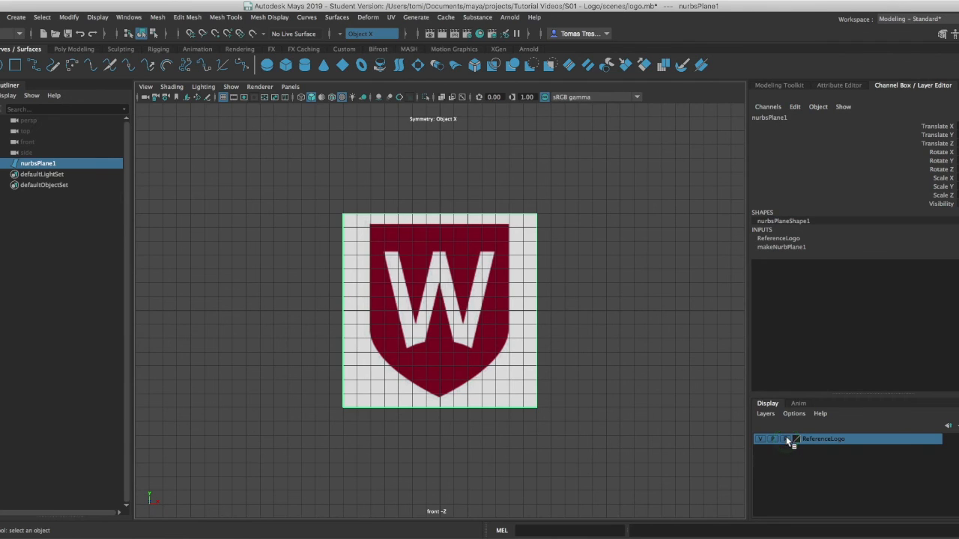